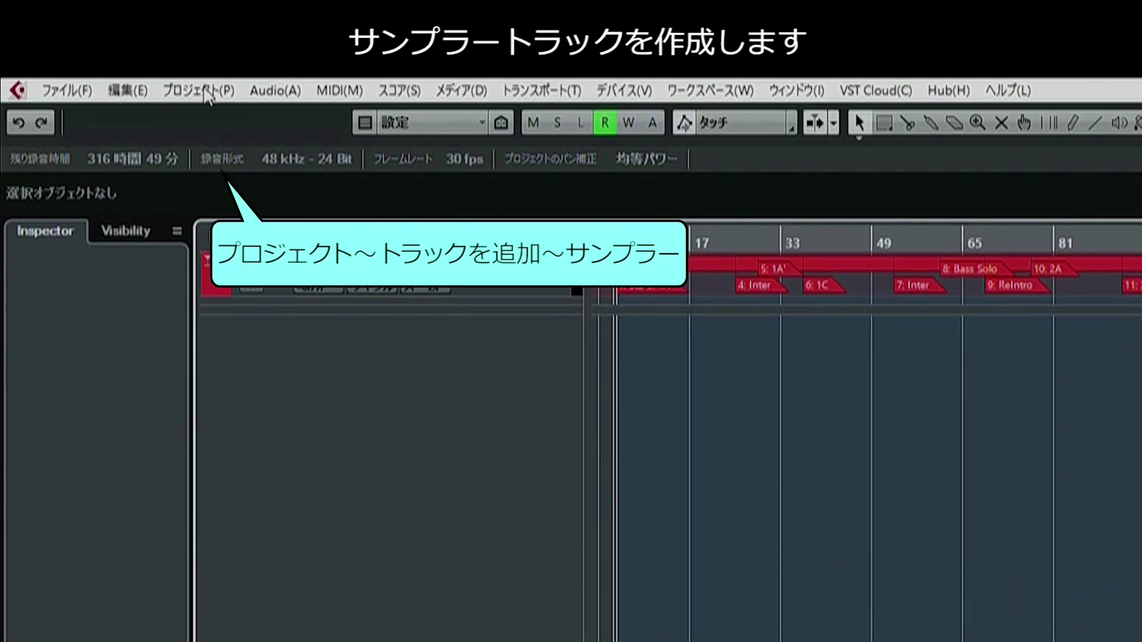
Step: Add one sampler track to the project and increase its height in the track list
{"action": "left_click", "coordinate": [208, 91]}
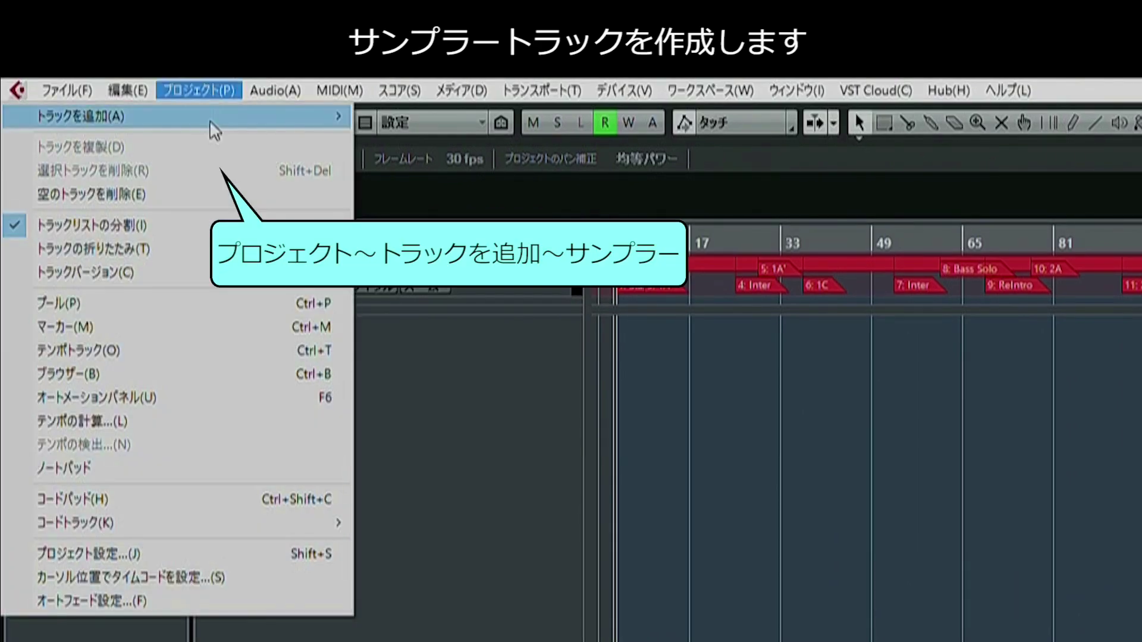
{"action": "mouse_move", "coordinate": [237, 126]}
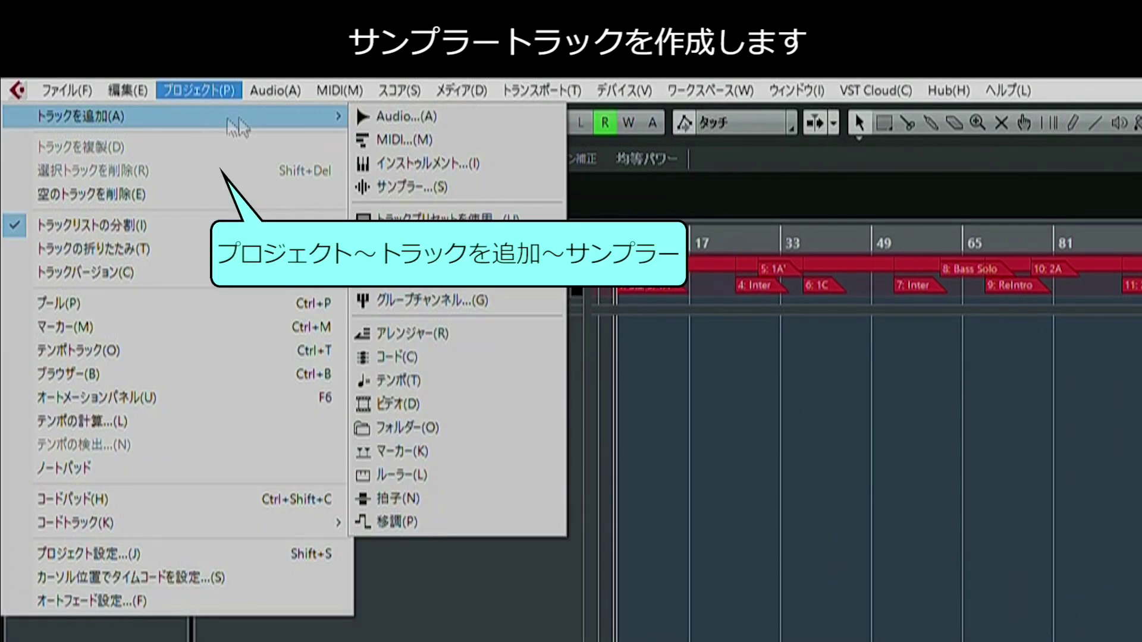
{"action": "left_click", "coordinate": [505, 188]}
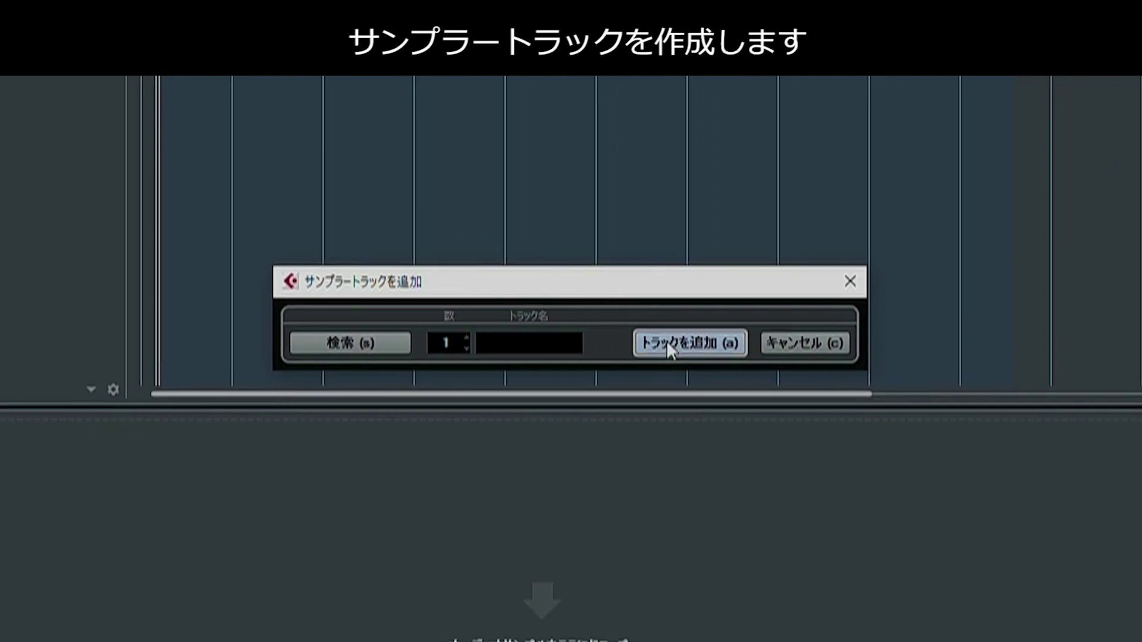
{"action": "left_click", "coordinate": [666, 340]}
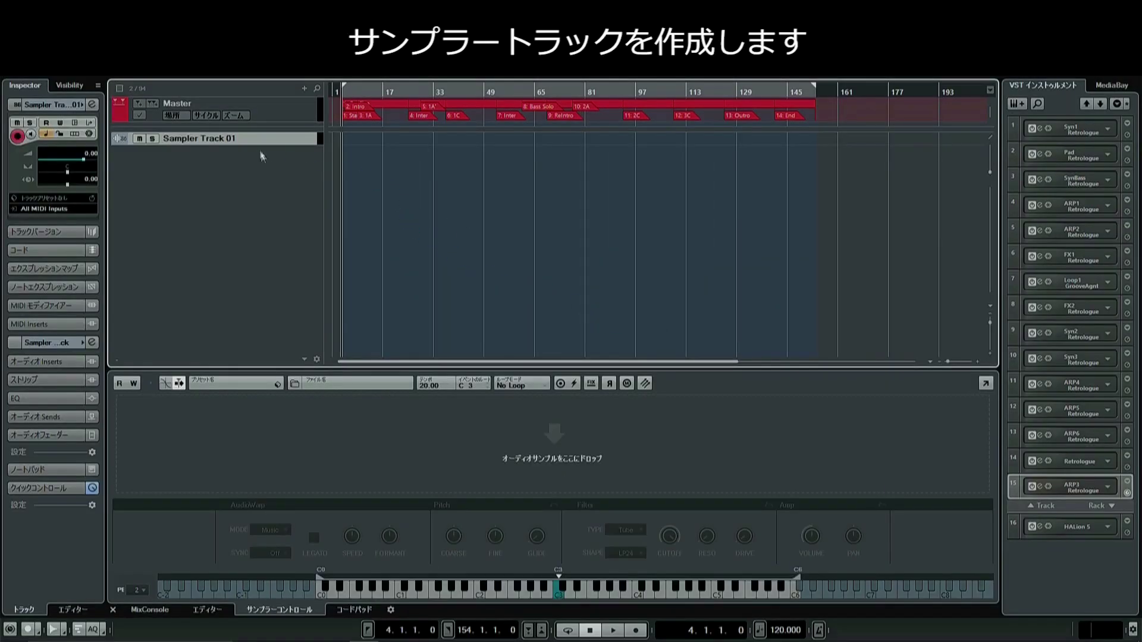
{"action": "left_click_drag", "start_coordinate": [257, 144], "coordinate": [255, 191]}
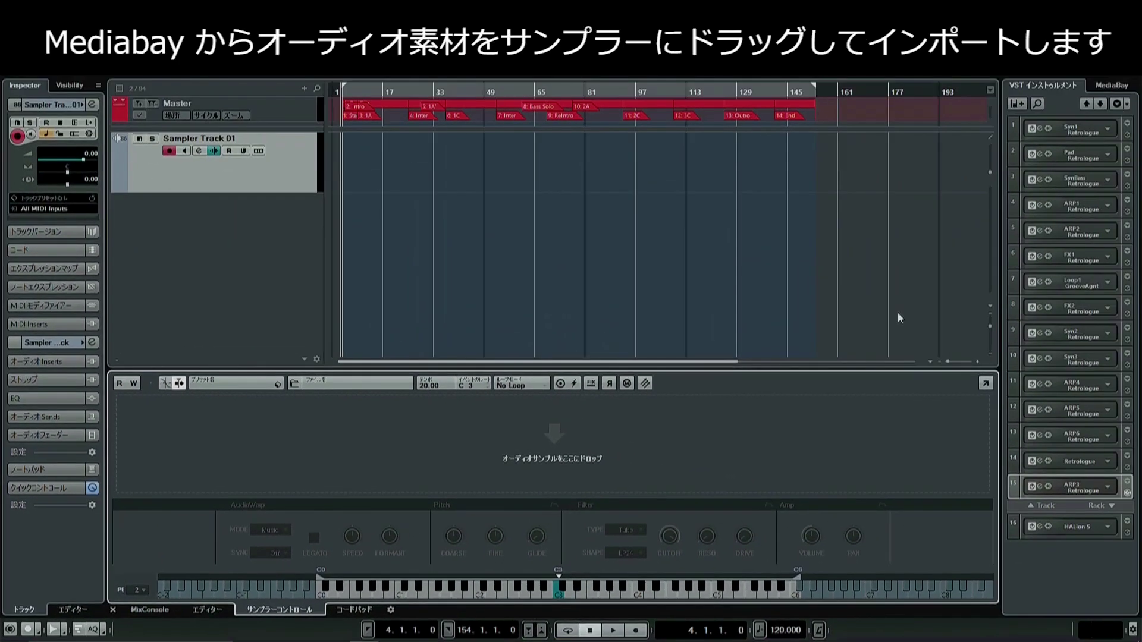
Step: Find the house samples in MediaBay's GA SE Library and load FC01_DK_Kick2_SR into the sampler
{"action": "left_click", "coordinate": [1105, 89]}
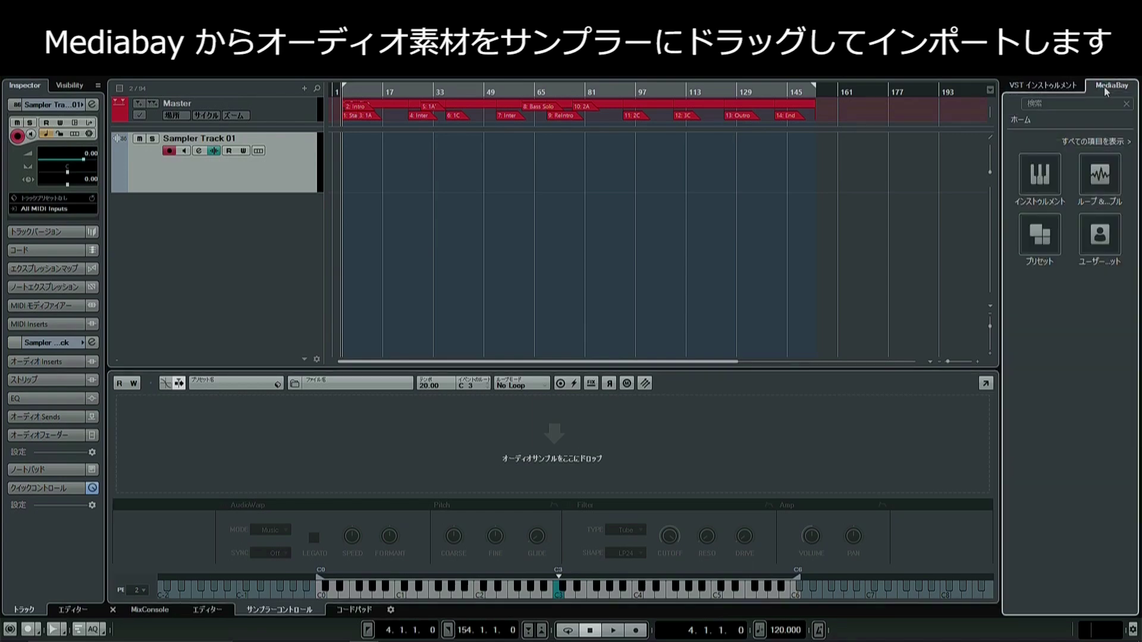
{"action": "left_click", "coordinate": [1100, 176]}
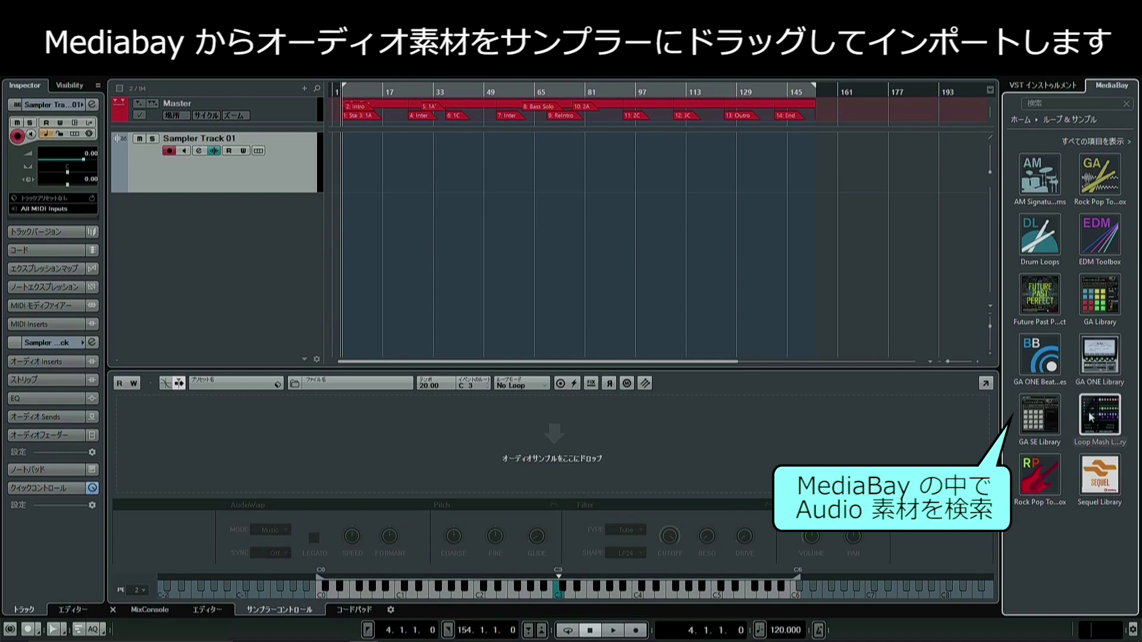
{"action": "left_click", "coordinate": [1053, 420]}
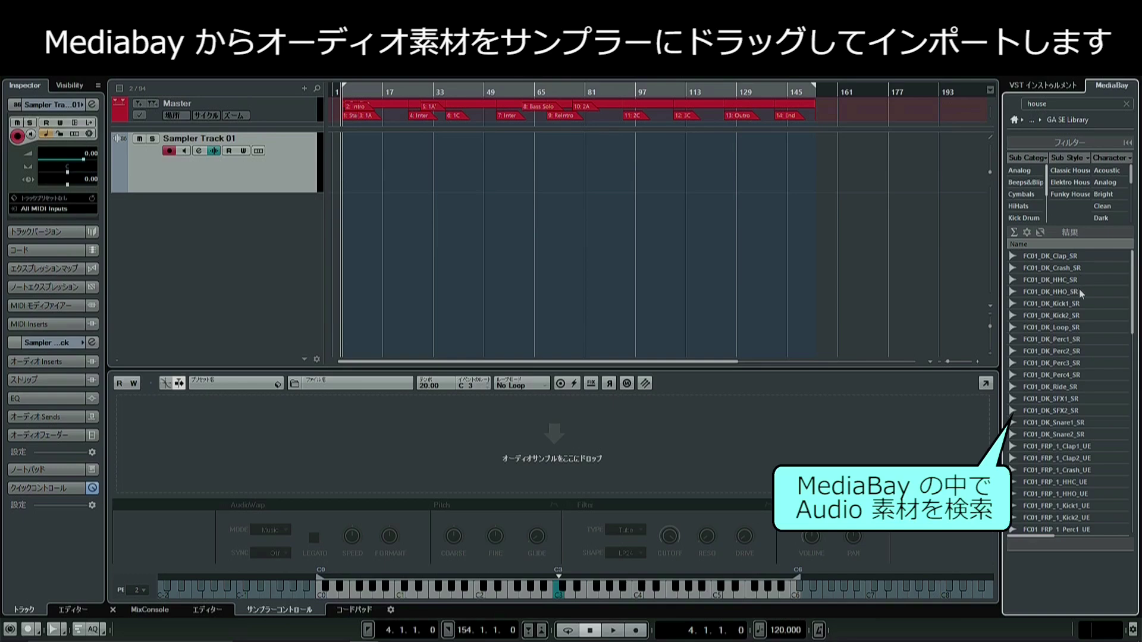
{"action": "left_click", "coordinate": [1049, 316]}
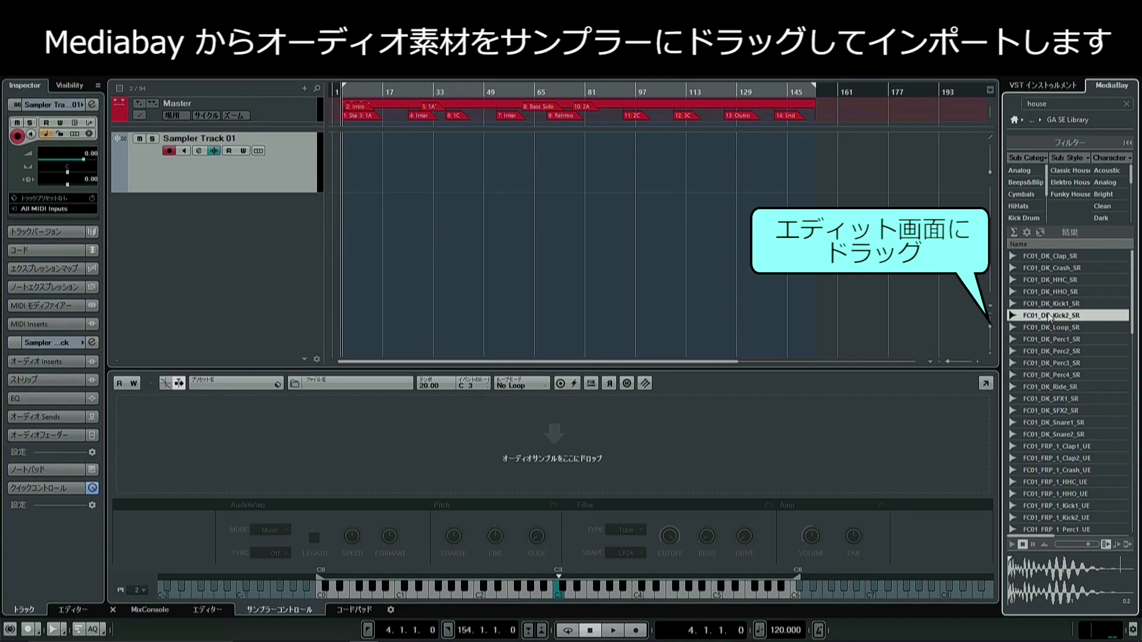
{"action": "left_click_drag", "start_coordinate": [1049, 316], "coordinate": [565, 431]}
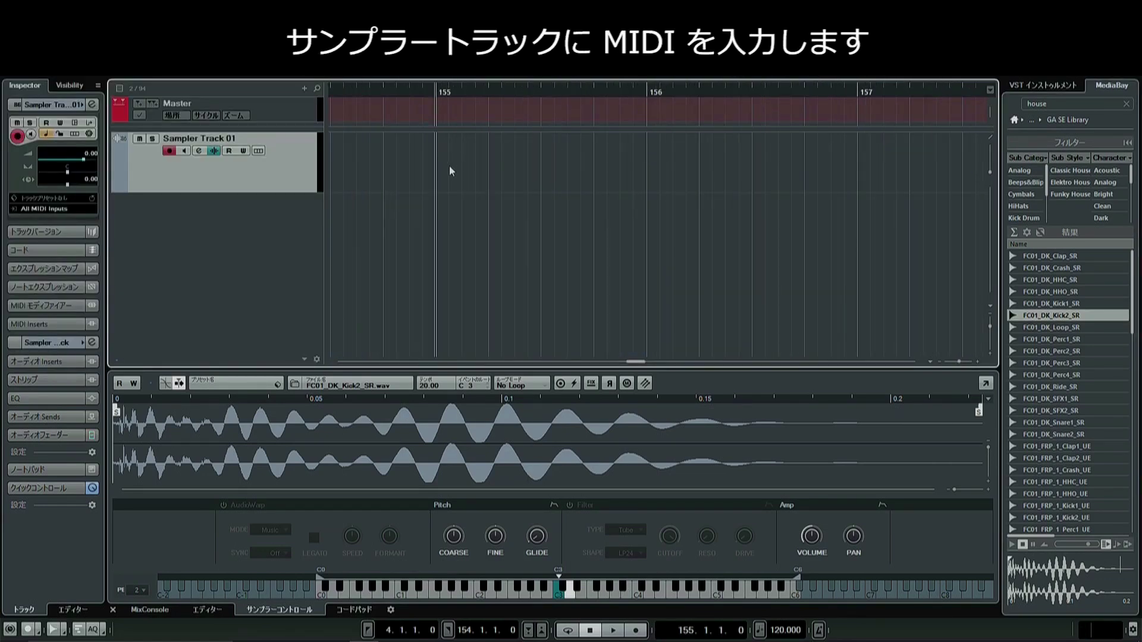
Step: Create a one-bar MIDI part at bar 155 on Sampler Track 01 and open it for note editing, fitted to the editor
{"action": "key", "text": "8"}
{"action": "left_click_drag", "start_coordinate": [448, 166], "coordinate": [607, 153]}
{"action": "double_click", "coordinate": [511, 171]}
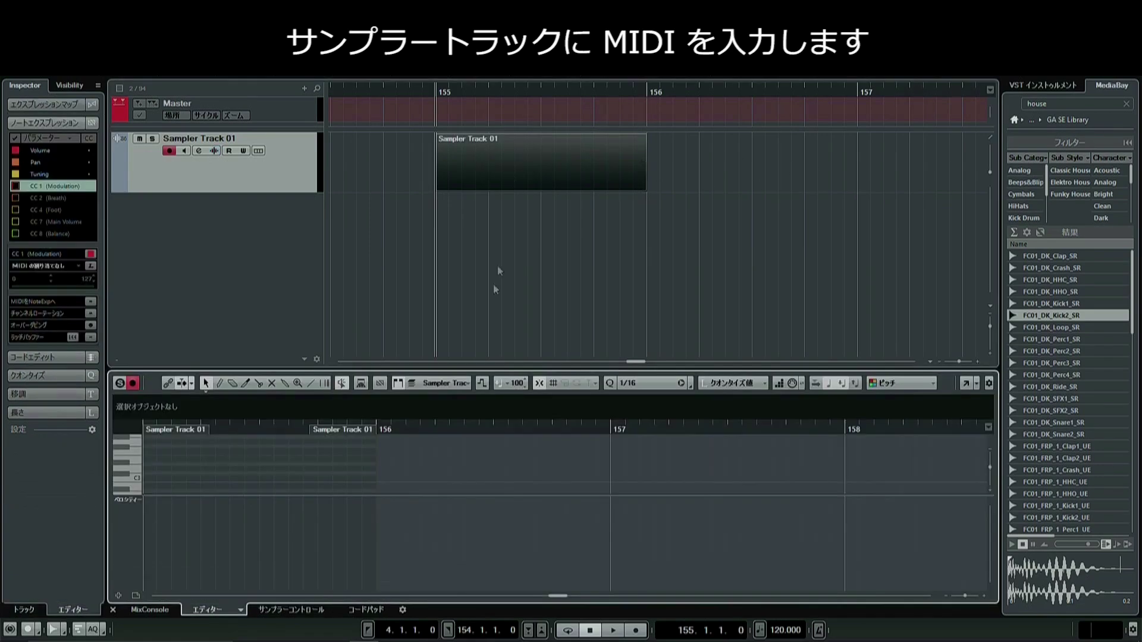
{"action": "left_click_drag", "start_coordinate": [280, 494], "coordinate": [276, 564]}
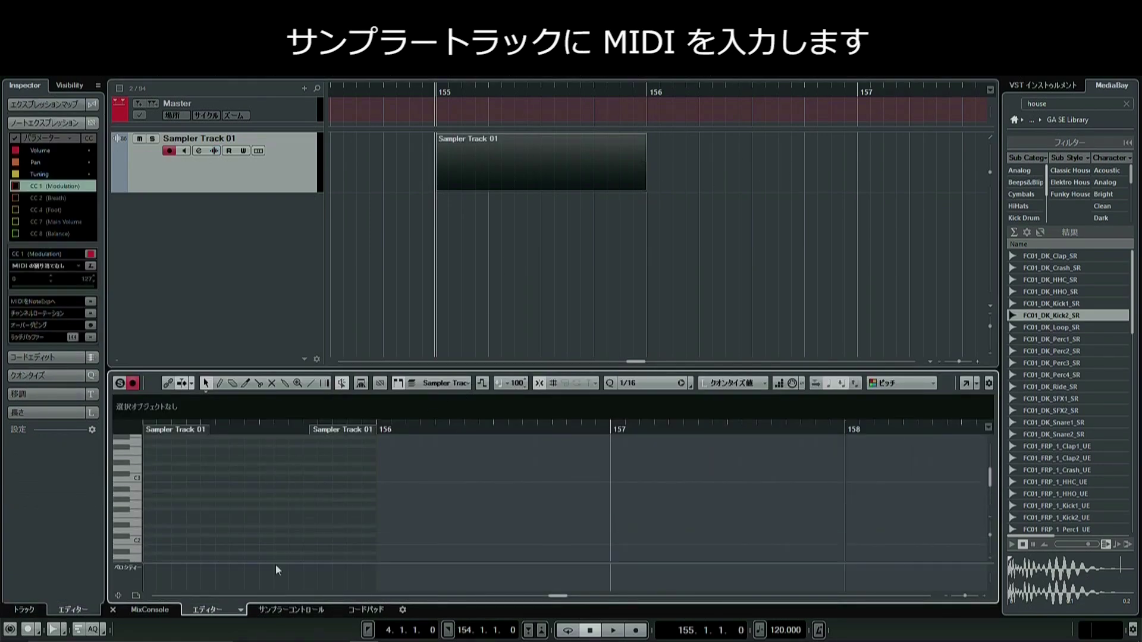
{"action": "key", "text": "shift+f"}
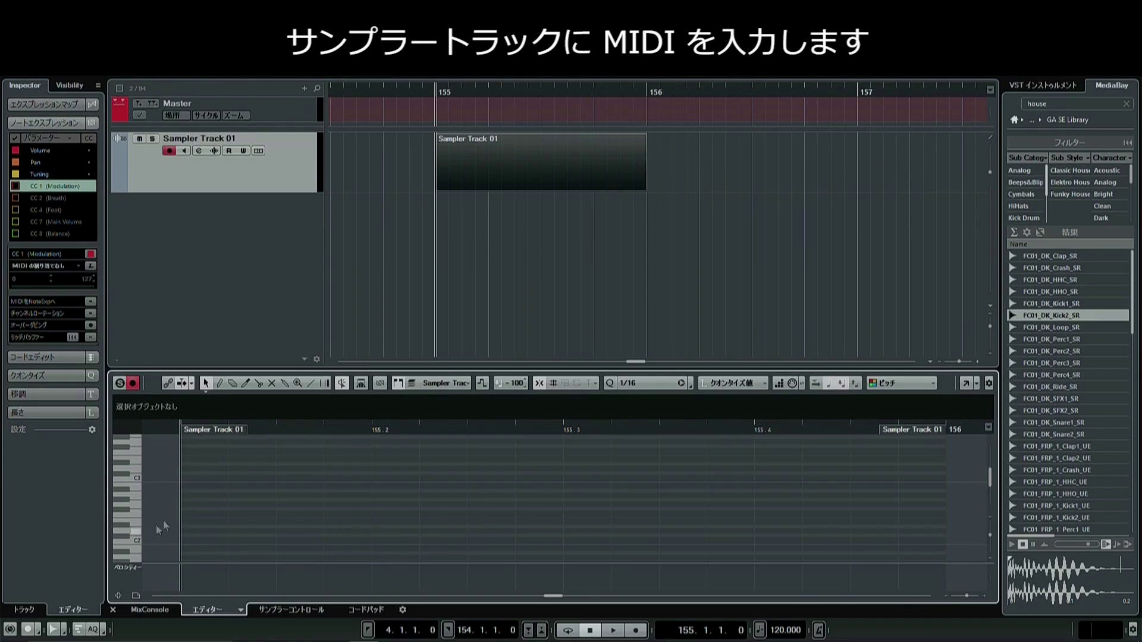
Step: Draw four sixteenth-length C3 notes, one on each beat of bar 155
{"action": "left_click", "coordinate": [219, 384]}
{"action": "left_click", "coordinate": [205, 477]}
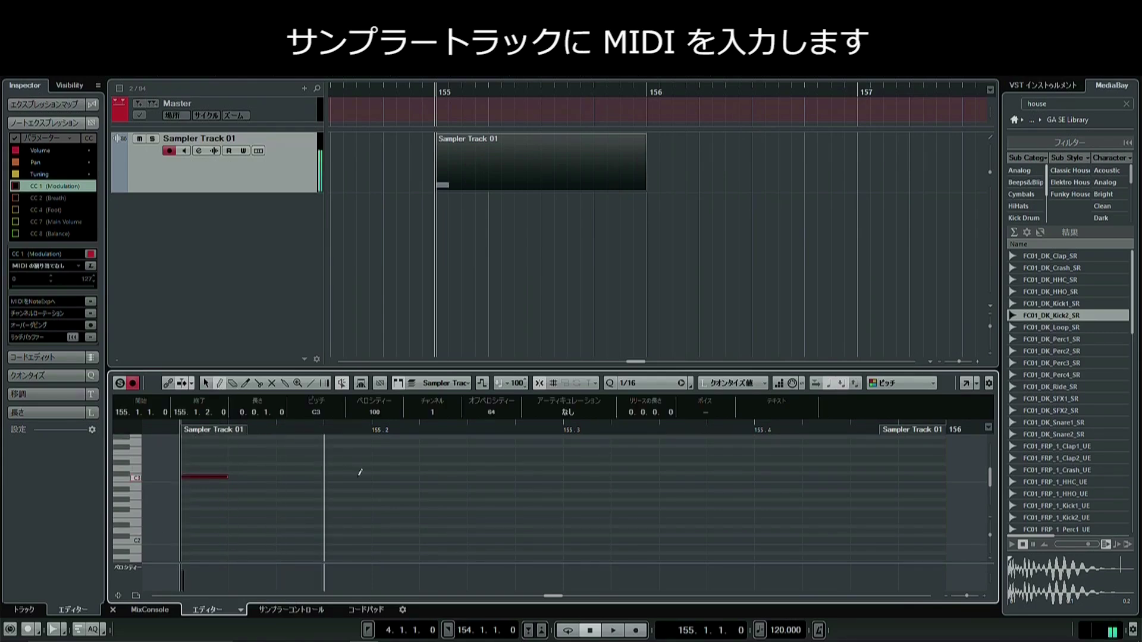
{"action": "left_click", "coordinate": [386, 477]}
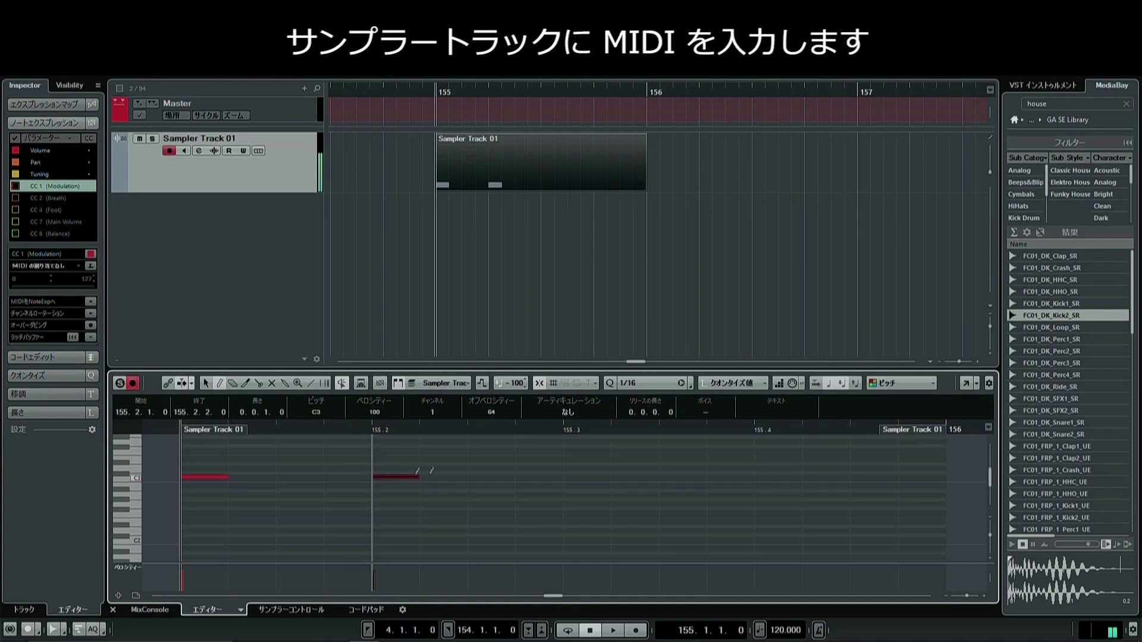
{"action": "left_click", "coordinate": [574, 476]}
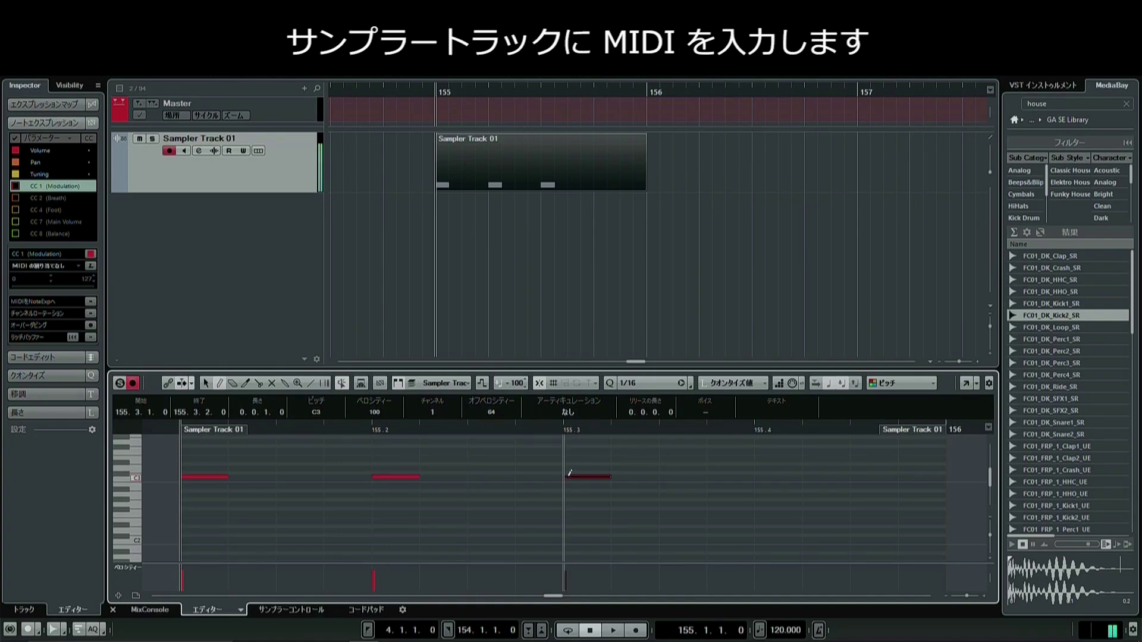
{"action": "left_click", "coordinate": [766, 476]}
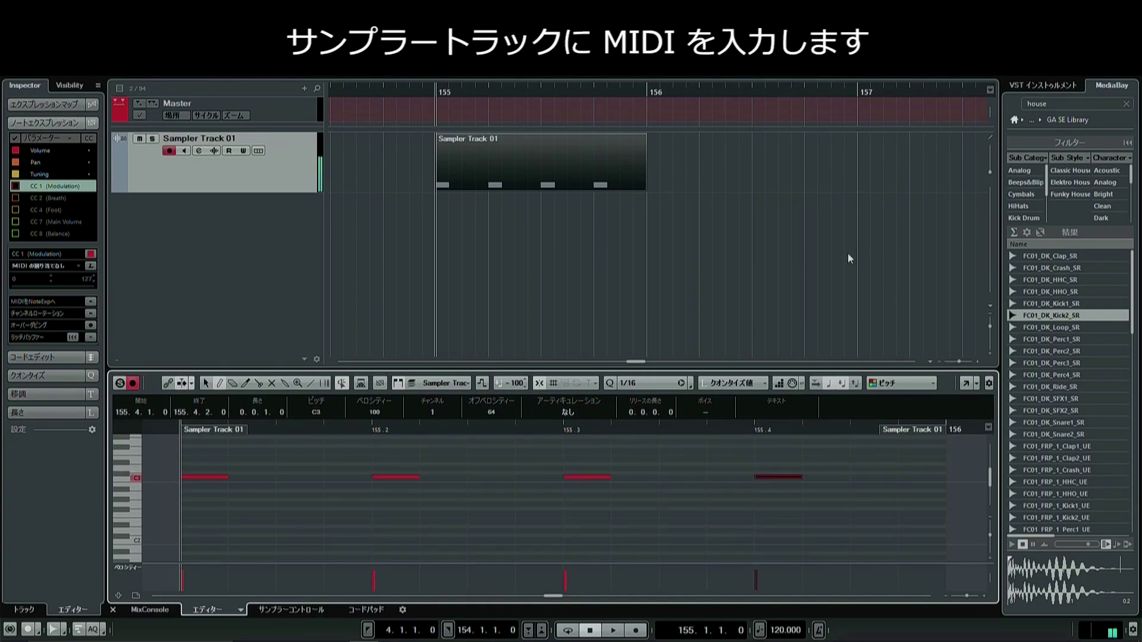
Step: Show the kick sample in the sampler controls and play back the pattern from bar 155
{"action": "left_click", "coordinate": [285, 610]}
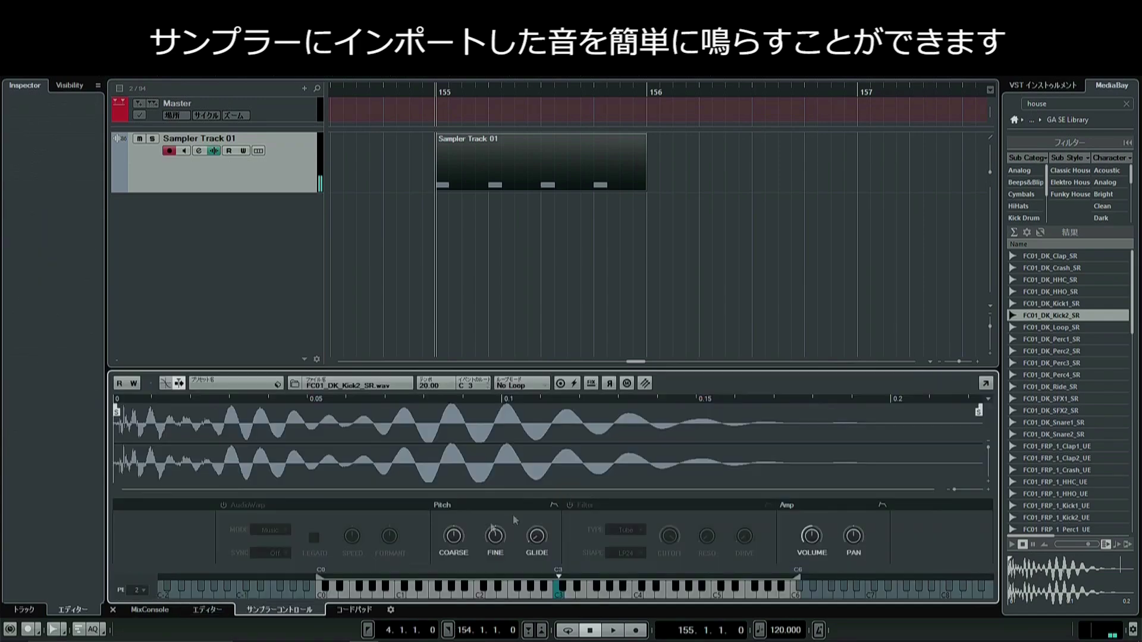
{"action": "key", "text": "space"}
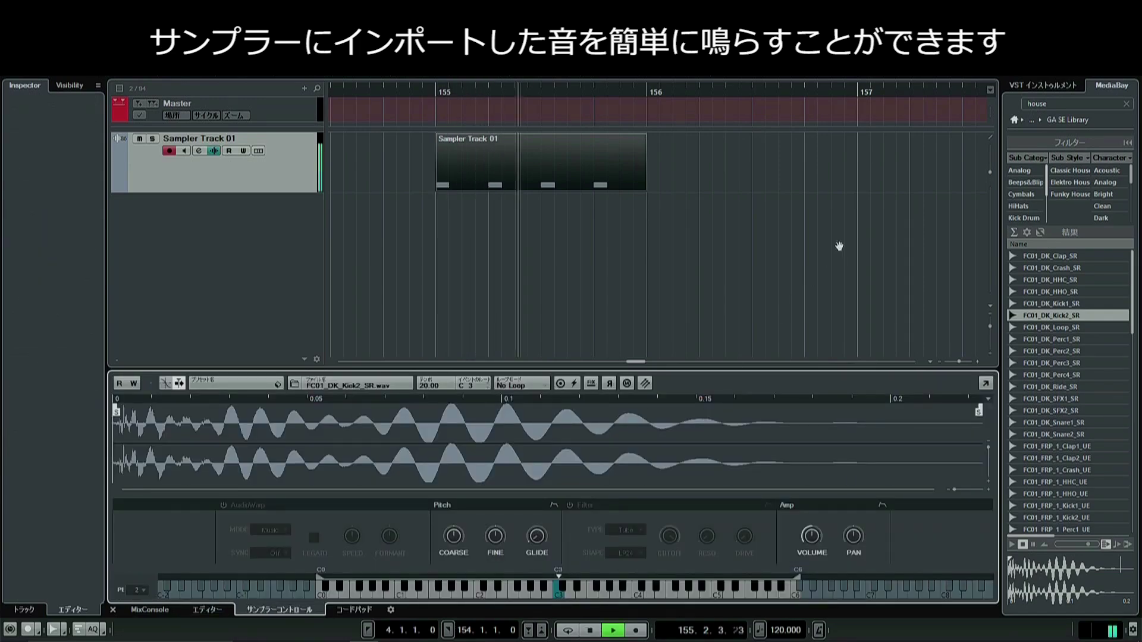
{"action": "key", "text": "space"}
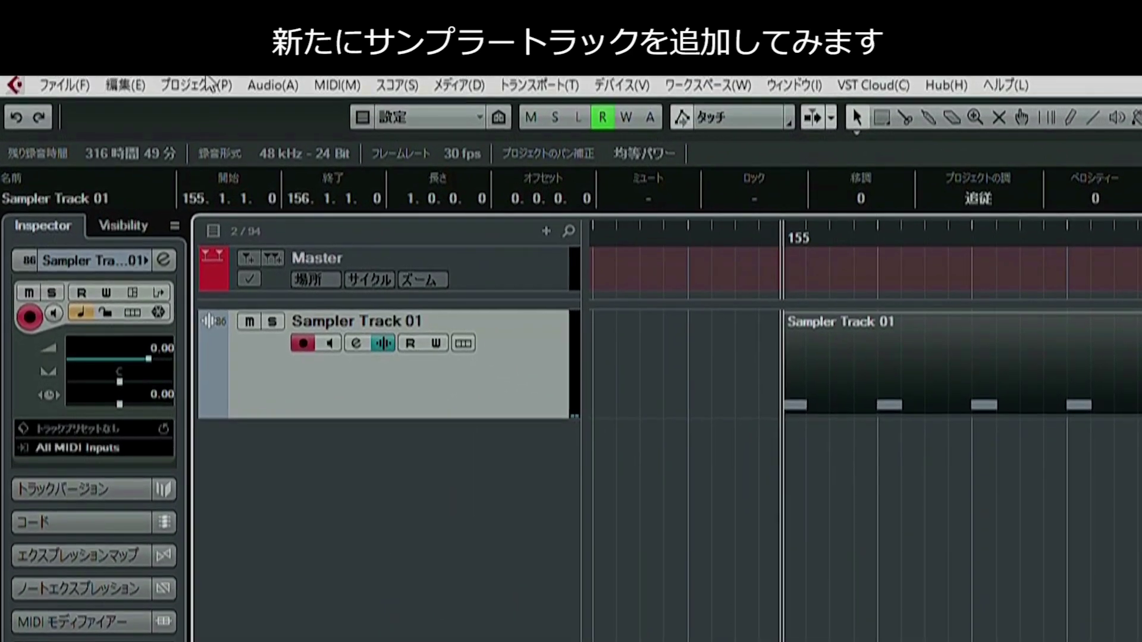
Step: Add a second sampler track and load FC01_DK_Crash_SR from MediaBay into its sampler
{"action": "left_click", "coordinate": [209, 83]}
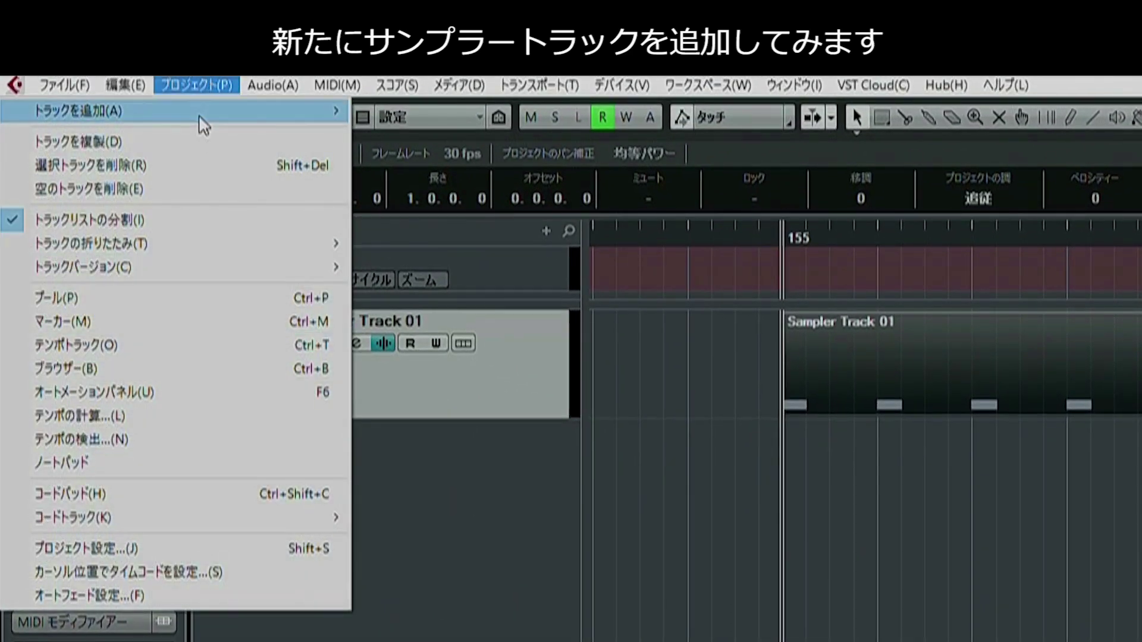
{"action": "mouse_move", "coordinate": [267, 119]}
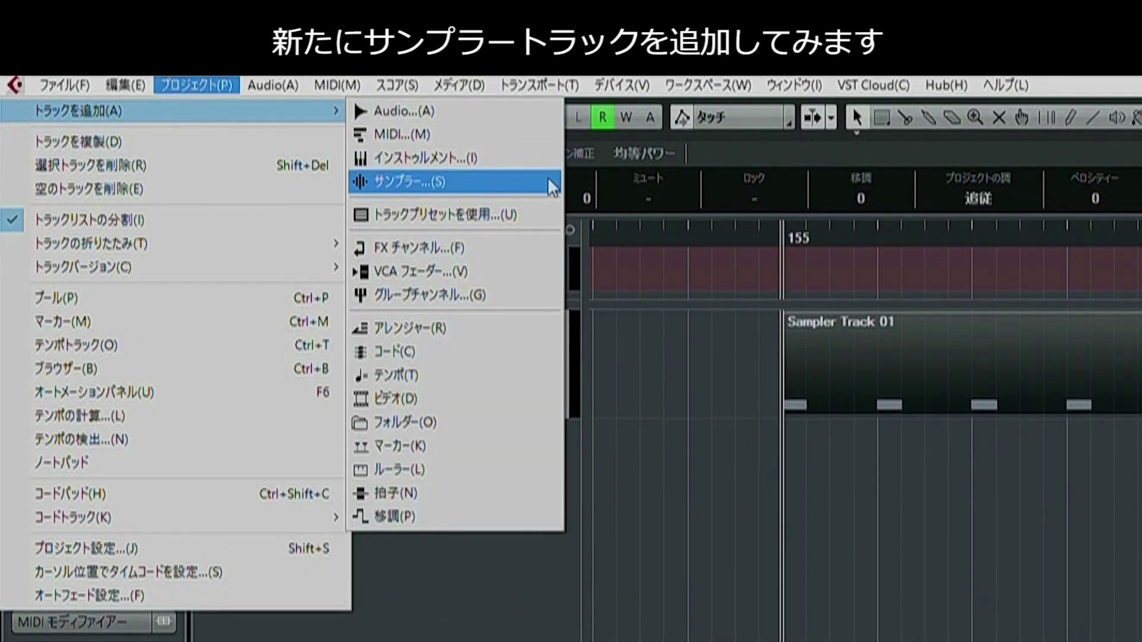
{"action": "left_click", "coordinate": [559, 188]}
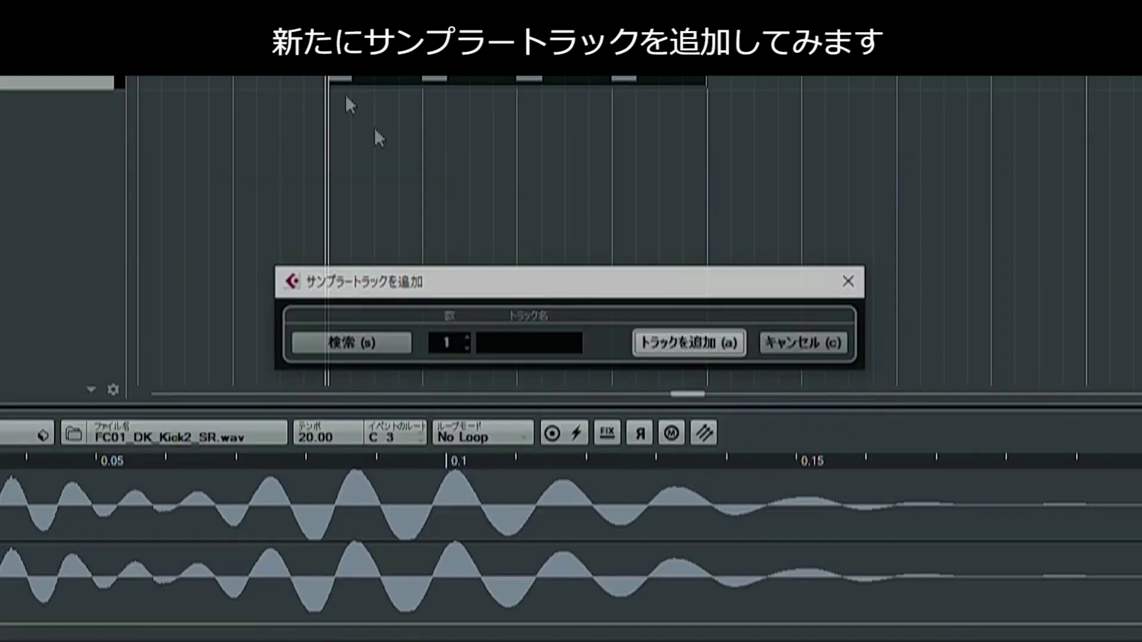
{"action": "left_click", "coordinate": [688, 334]}
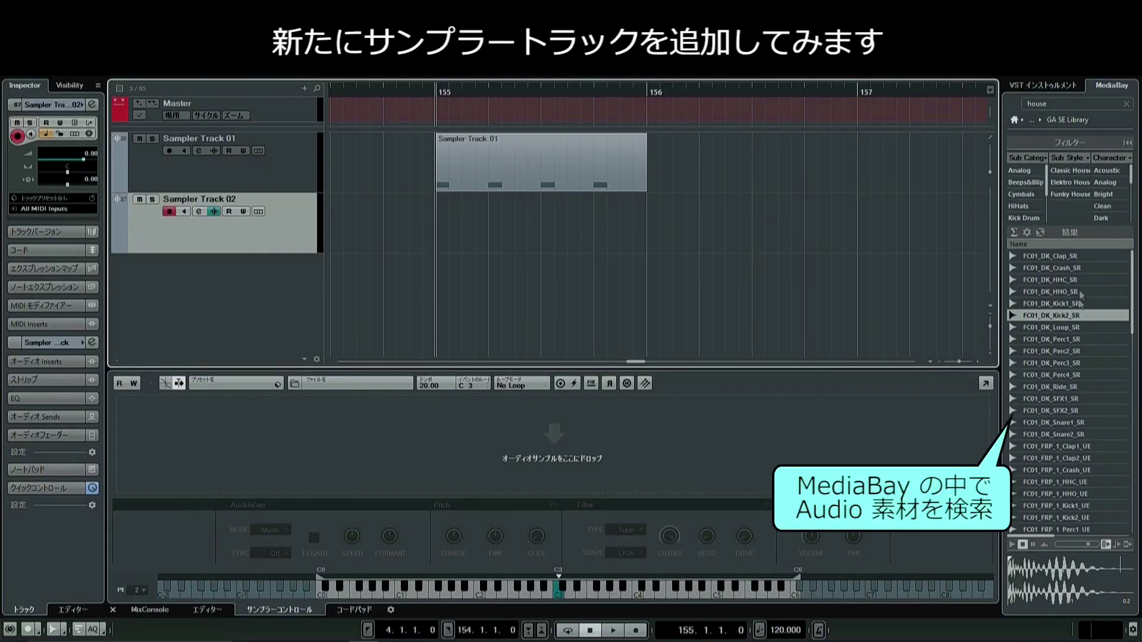
{"action": "left_click", "coordinate": [1078, 269]}
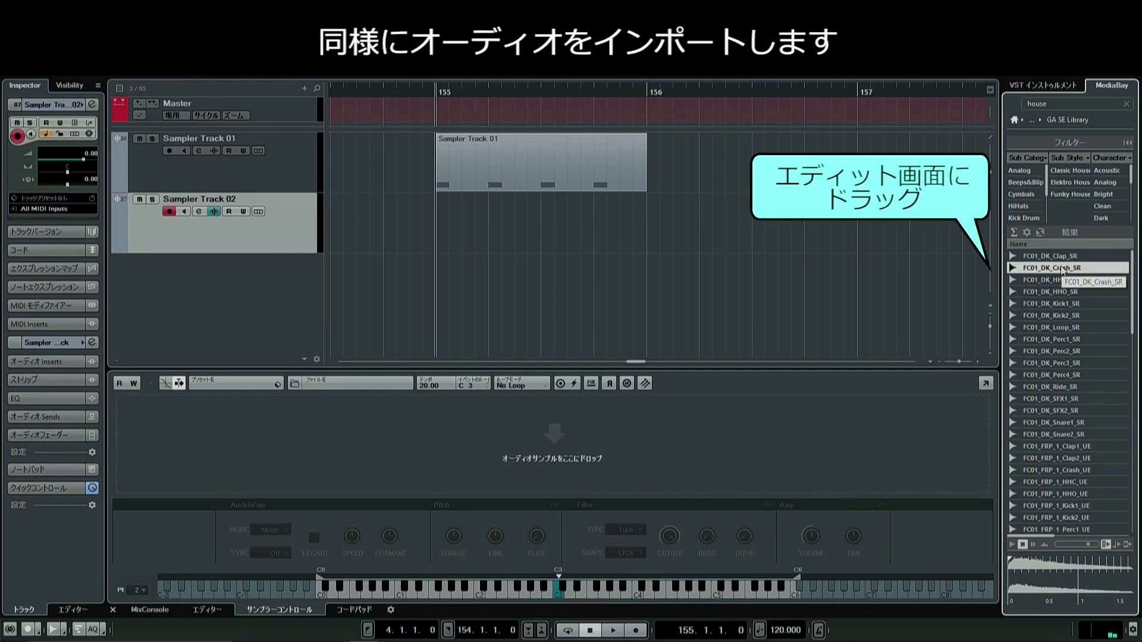
{"action": "left_click_drag", "start_coordinate": [1048, 268], "coordinate": [581, 445]}
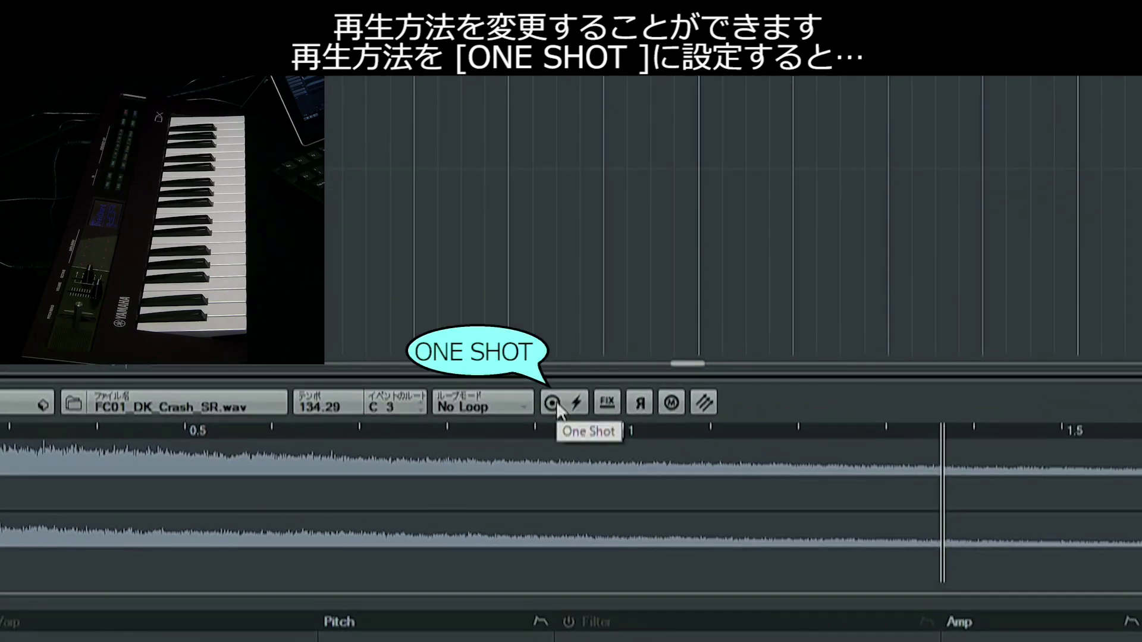
Step: Try the One Shot and fixed pitch playback modes on the crash sample, and set the sample to play in reverse
{"action": "left_click", "coordinate": [555, 403]}
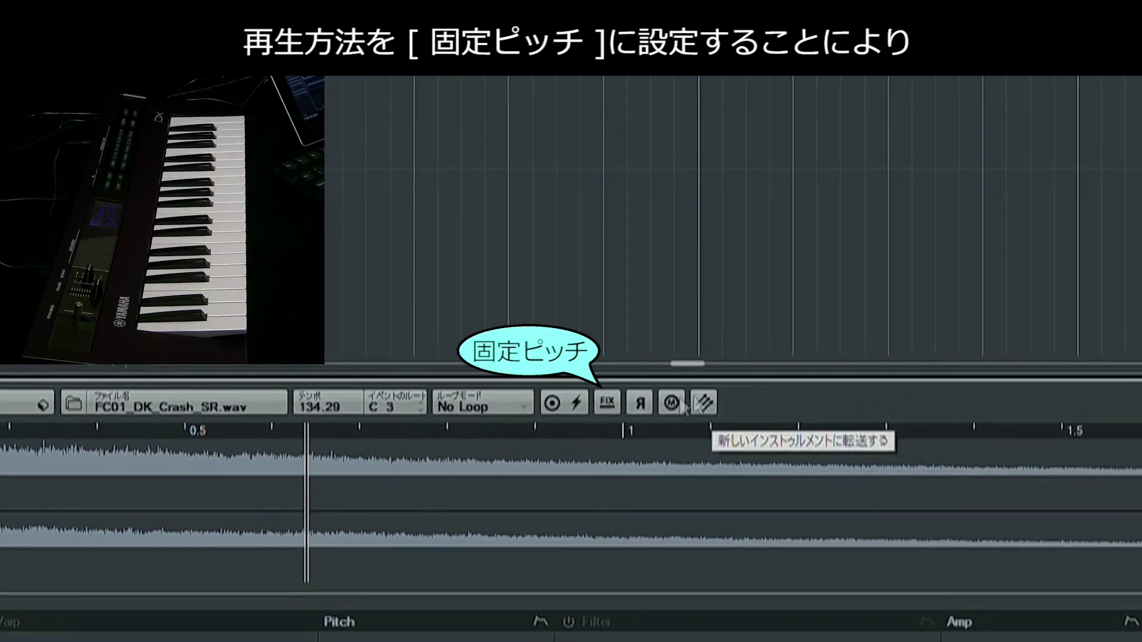
{"action": "left_click", "coordinate": [608, 401]}
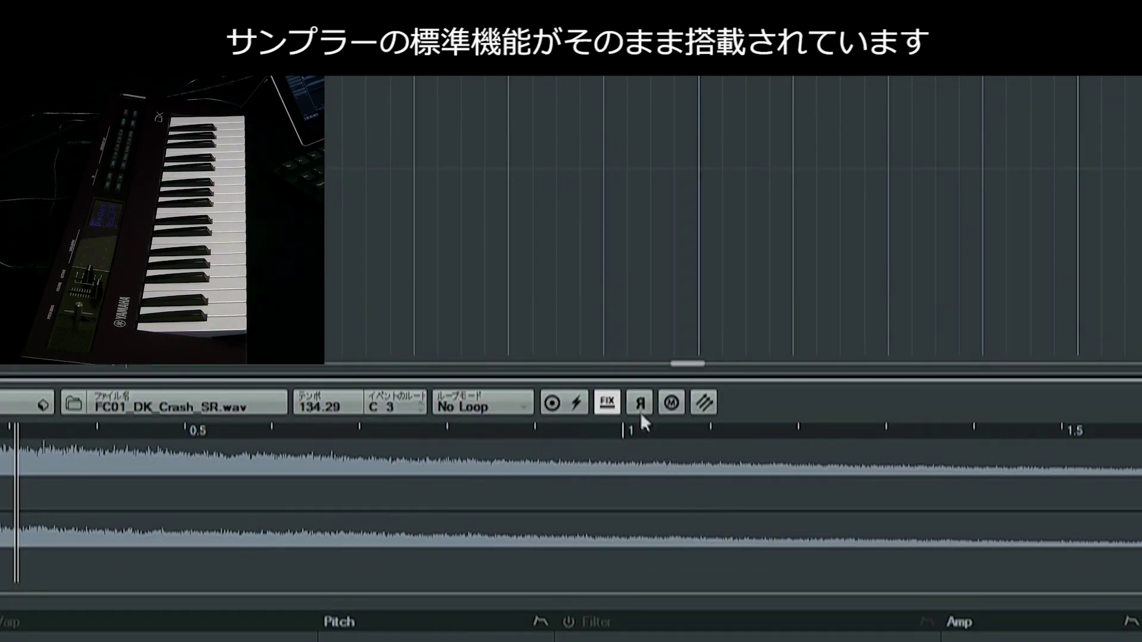
{"action": "left_click", "coordinate": [616, 402]}
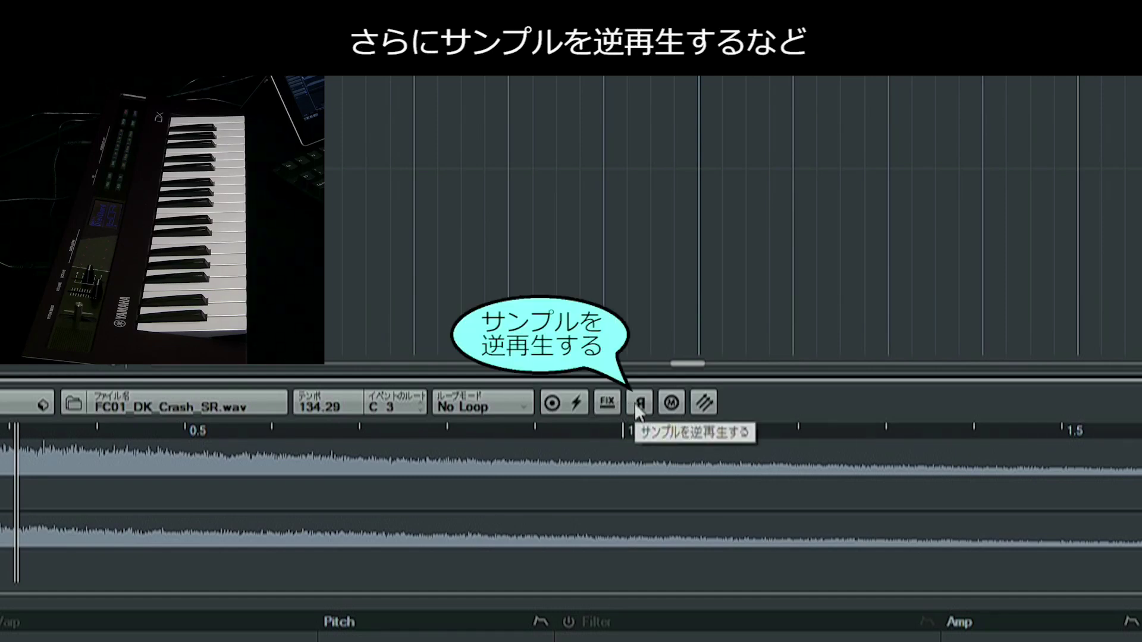
{"action": "left_click", "coordinate": [635, 402]}
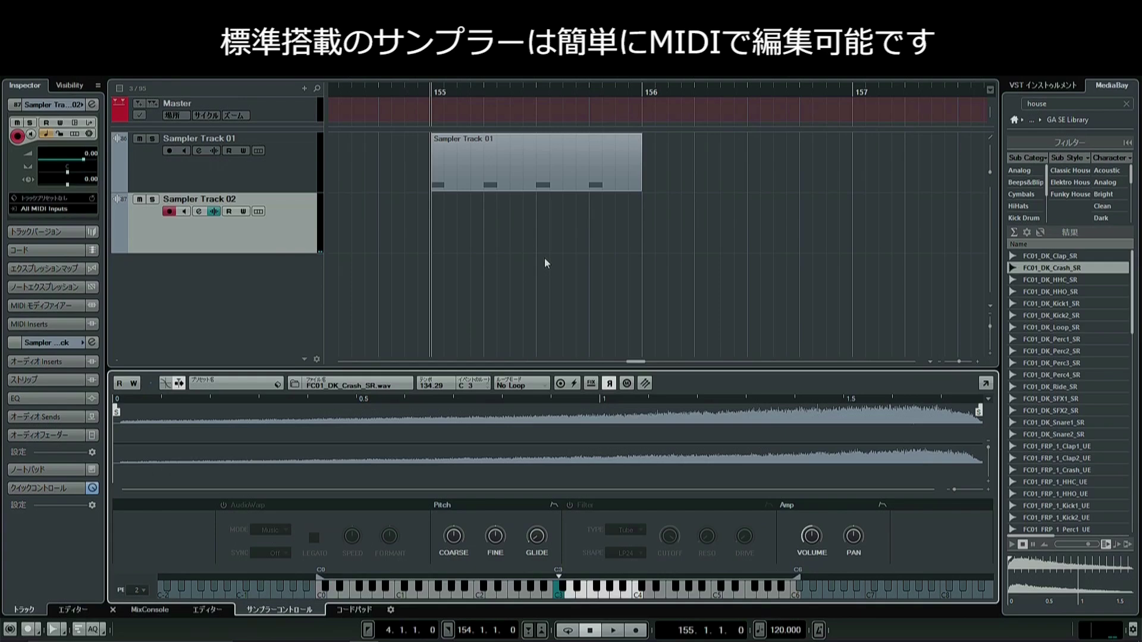
Step: Create a one-bar part on Sampler Track 02 with a two-beat C3 note at its start, and place it at bar 154
{"action": "left_click_drag", "start_coordinate": [452, 229], "coordinate": [507, 214]}
{"action": "double_click", "coordinate": [487, 230]}
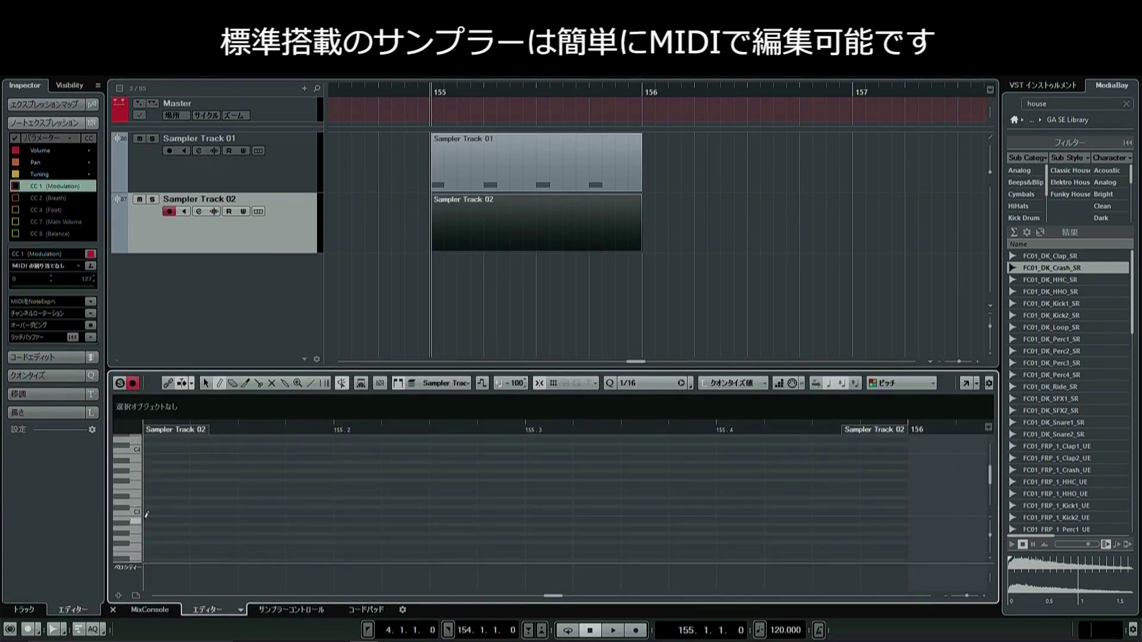
{"action": "left_click_drag", "start_coordinate": [145, 512], "coordinate": [529, 504]}
{"action": "left_click_drag", "start_coordinate": [588, 228], "coordinate": [466, 233]}
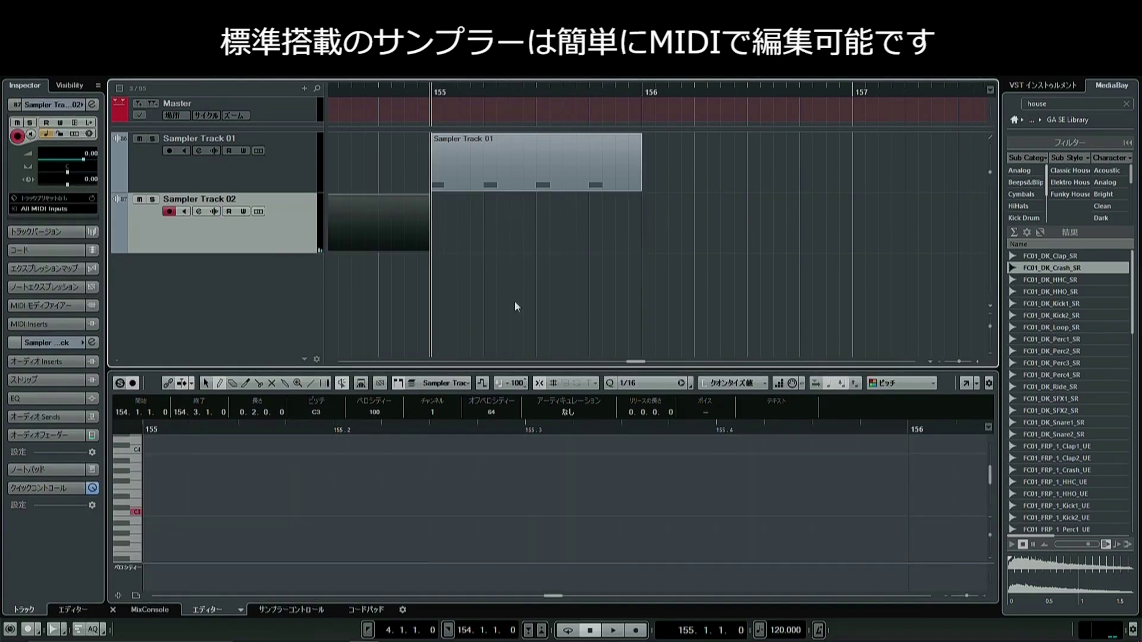
Step: Reduce the Sampler Track 02 part to its first half and move it to start at beat 3 of bar 154
{"action": "scroll", "coordinate": [515, 305], "scroll_direction": "down", "scroll_amount": 3}
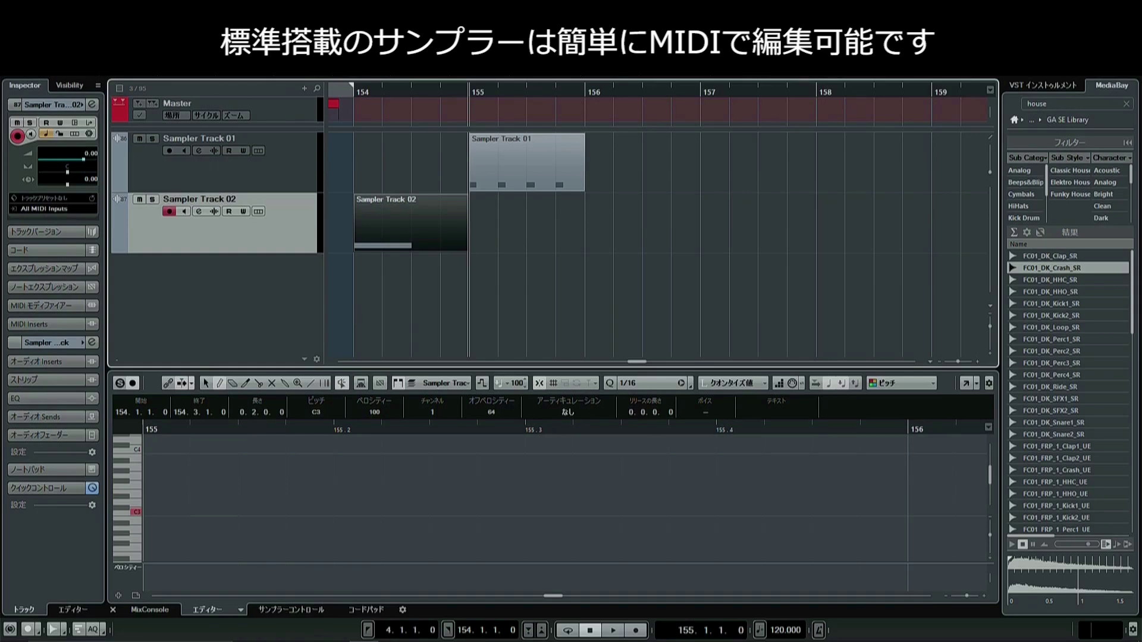
{"action": "left_click", "coordinate": [411, 230], "text": "alt"}
{"action": "key", "text": "Delete"}
{"action": "left_click_drag", "start_coordinate": [383, 229], "coordinate": [441, 230]}
Step: Play back the reversed crash and the kick pattern together, starting from beat 3 of bar 154
{"action": "key", "text": "l"}
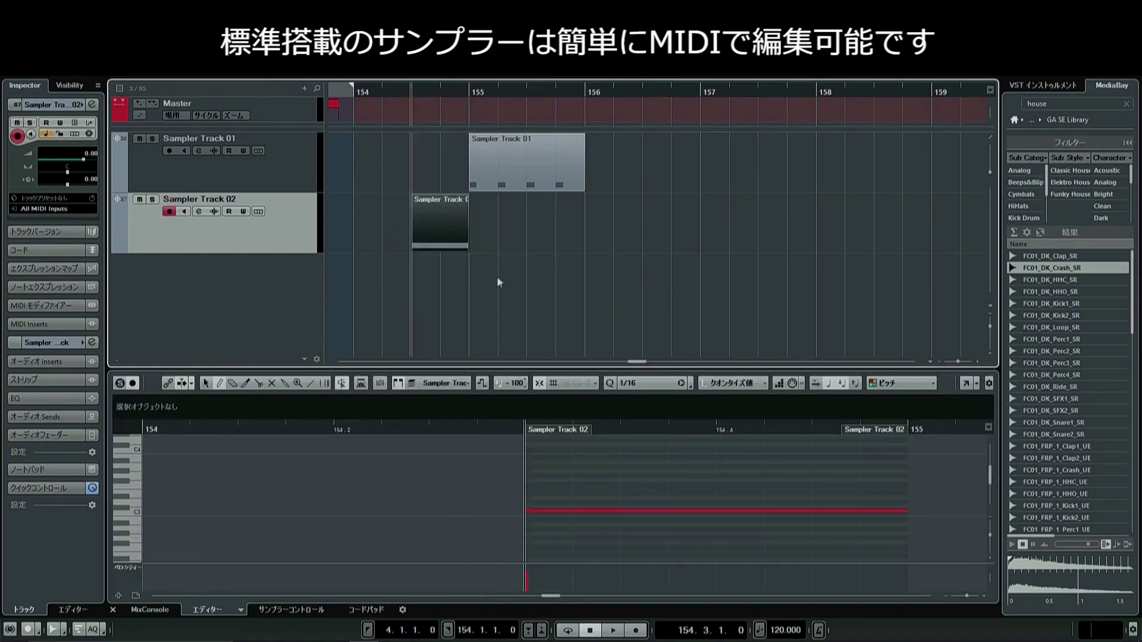
{"action": "left_click", "coordinate": [497, 276]}
{"action": "key", "text": "space"}
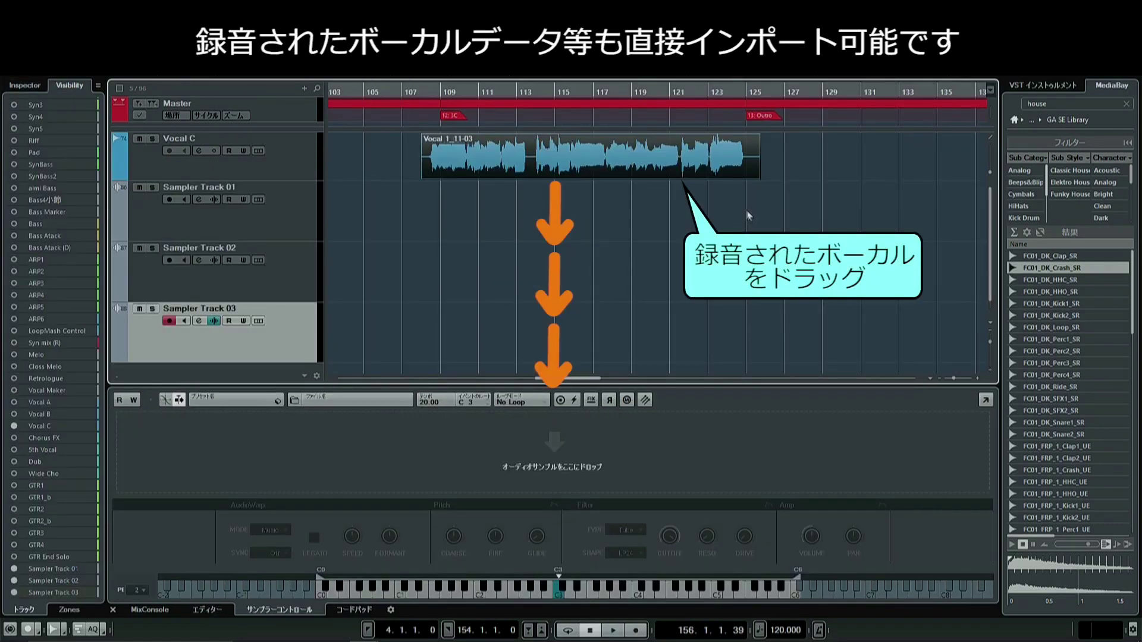
Step: Load the Vocal 1_11-03 recording from the Vocal C track into Sampler Track 03 and audition it
{"action": "left_click_drag", "start_coordinate": [551, 163], "coordinate": [576, 453]}
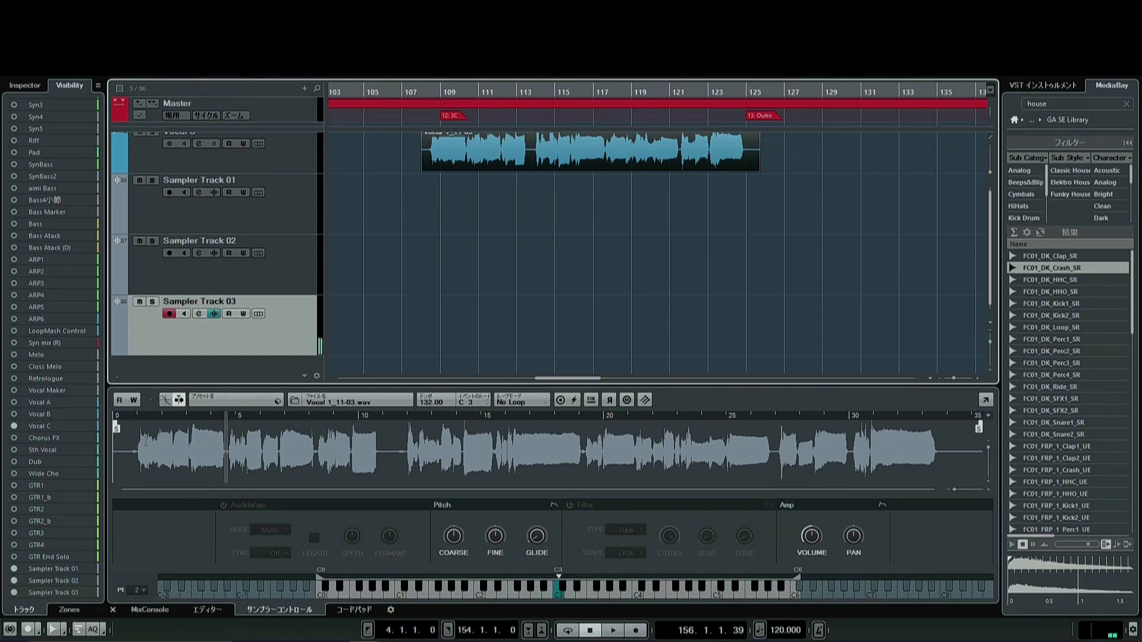
{"action": "left_click", "coordinate": [182, 447]}
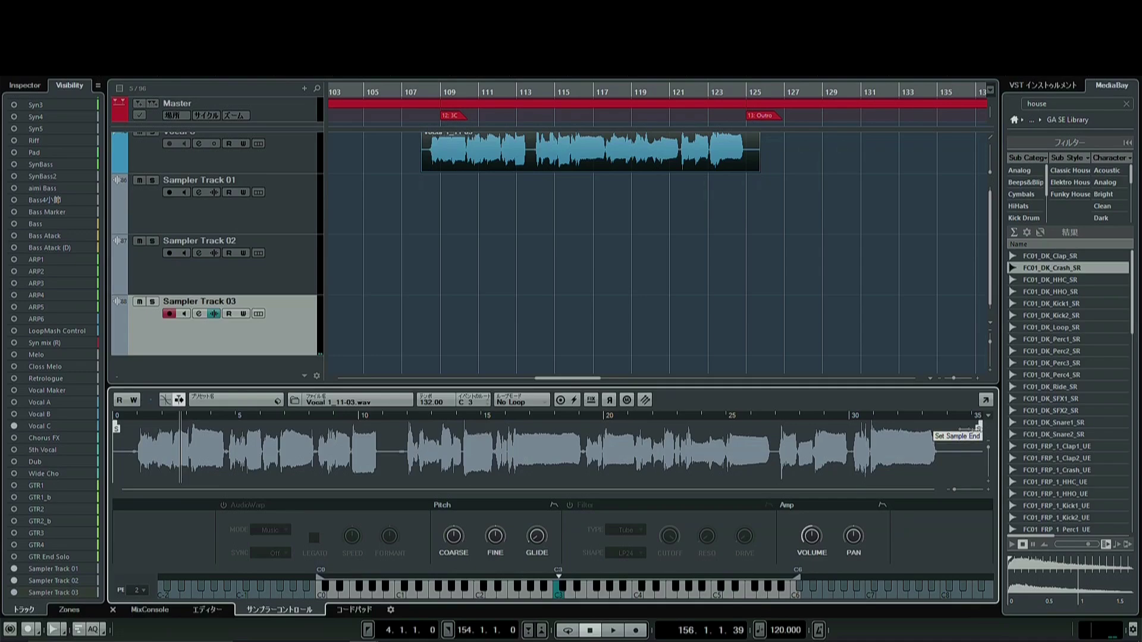
Step: Trim the vocal sample to its first phrase, from about 1 to 2.4 on the ruler, and add long fade-in and fade-out ramps
{"action": "left_click_drag", "start_coordinate": [978, 427], "coordinate": [225, 427]}
{"action": "mouse_move", "coordinate": [165, 399]}
{"action": "left_mouse_down"}
{"action": "mouse_move", "coordinate": [179, 400]}
{"action": "mouse_move", "coordinate": [169, 429]}
{"action": "left_mouse_up"}
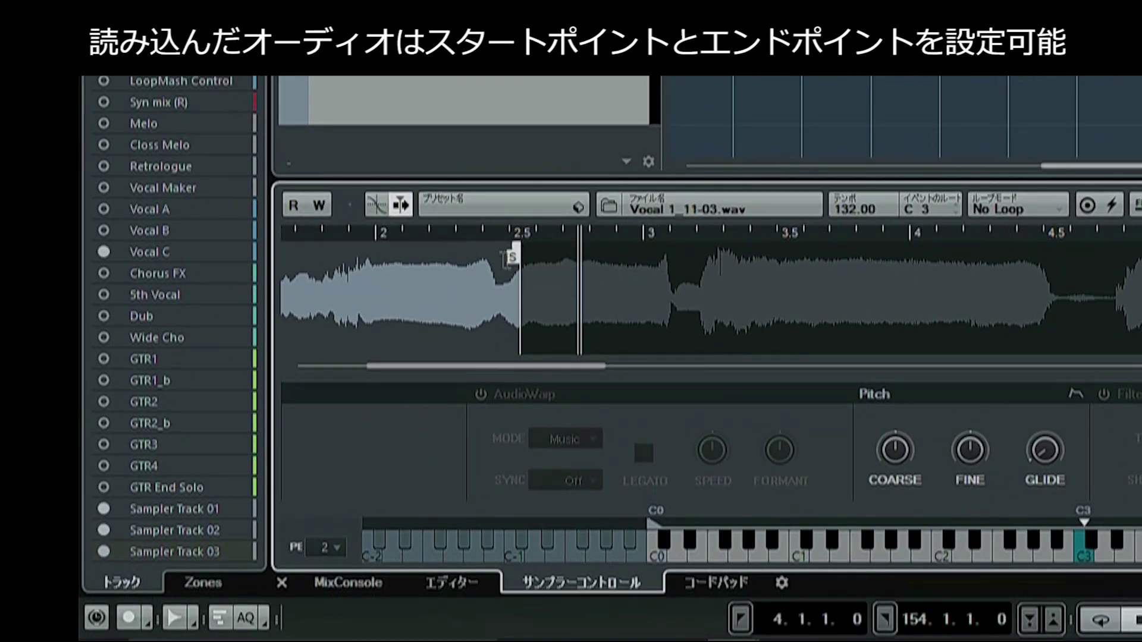
{"action": "mouse_move", "coordinate": [514, 254]}
{"action": "left_mouse_down"}
{"action": "mouse_move", "coordinate": [421, 257]}
{"action": "mouse_move", "coordinate": [499, 255]}
{"action": "mouse_move", "coordinate": [495, 269]}
{"action": "left_mouse_up"}
{"action": "scroll", "coordinate": [500, 301], "scroll_direction": "down", "scroll_amount": 2}
{"action": "scroll", "coordinate": [403, 306], "scroll_direction": "down", "scroll_amount": 3}
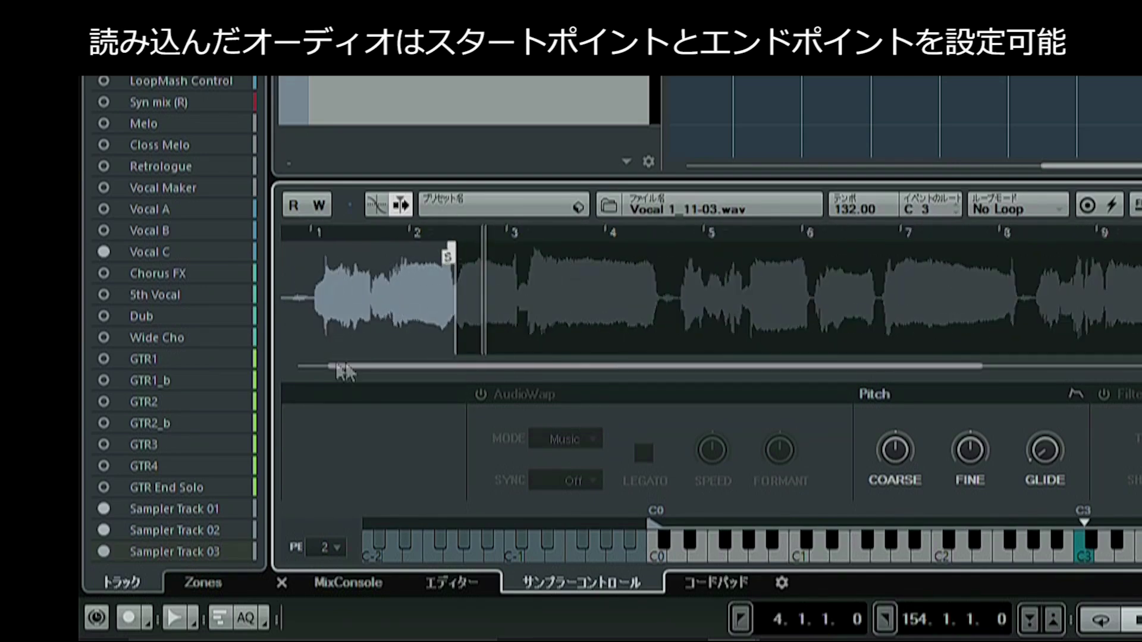
{"action": "left_click_drag", "start_coordinate": [350, 372], "coordinate": [320, 372]}
{"action": "left_click_drag", "start_coordinate": [286, 256], "coordinate": [389, 257]}
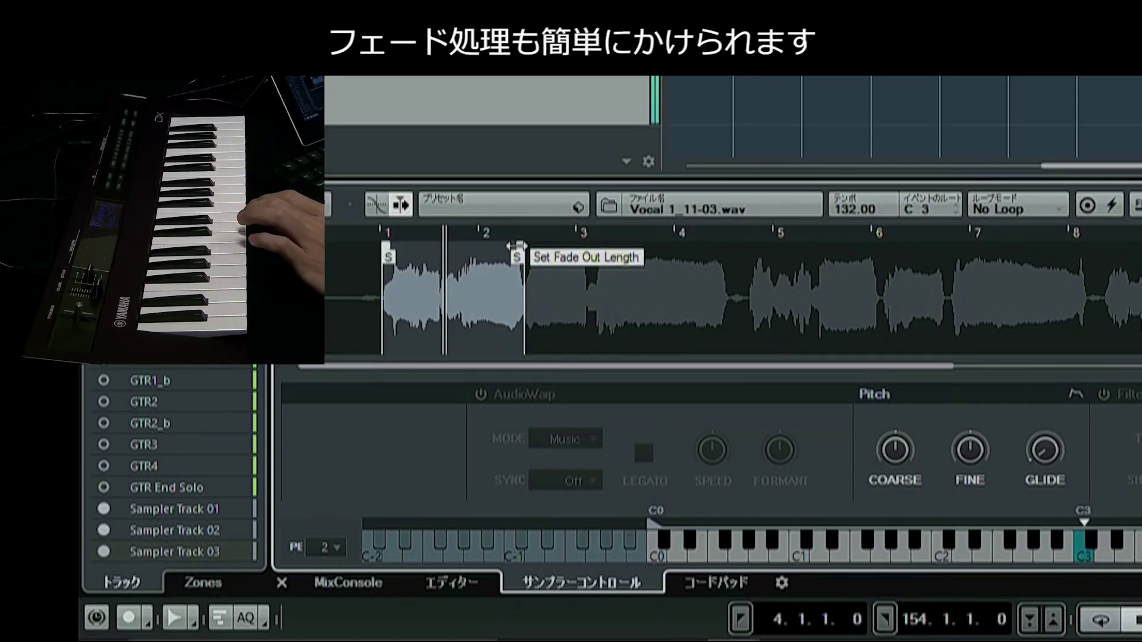
{"action": "left_click_drag", "start_coordinate": [518, 245], "coordinate": [432, 246]}
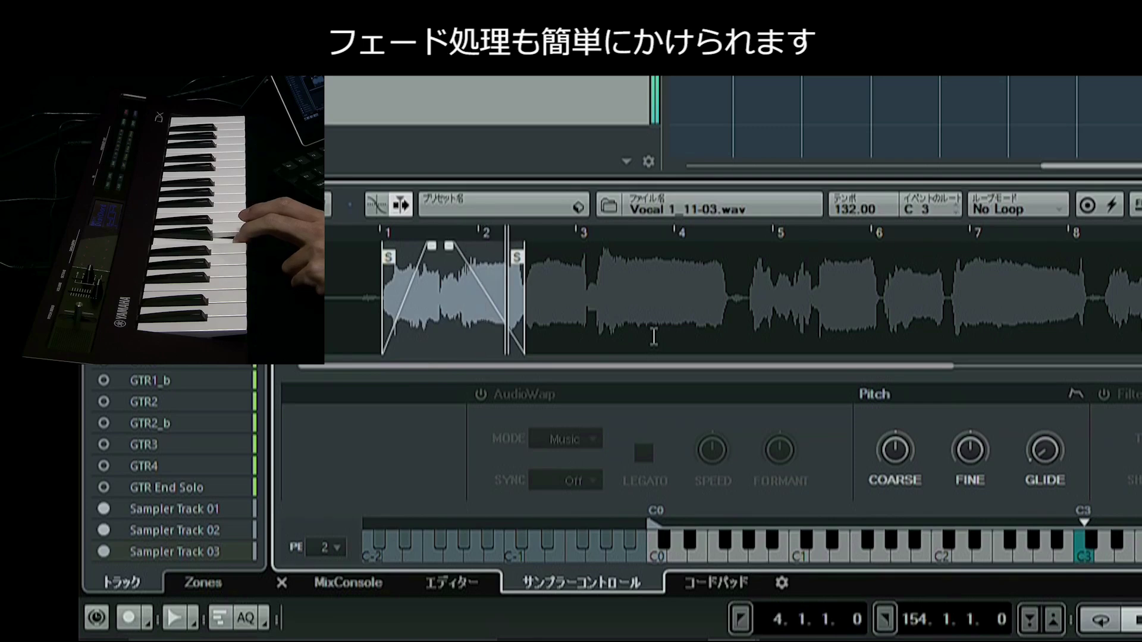
Step: Try changing the vocal sample's coarse and fine pitch while it plays
{"action": "mouse_move", "coordinate": [892, 447]}
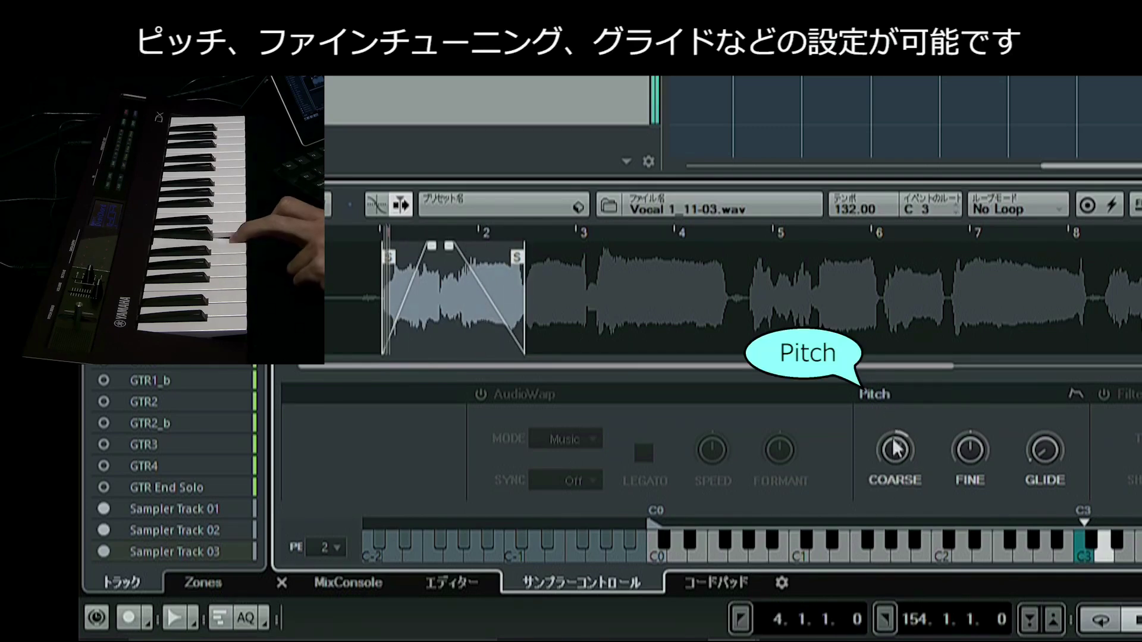
{"action": "mouse_move", "coordinate": [894, 446]}
{"action": "left_mouse_down"}
{"action": "mouse_move", "coordinate": [891, 413]}
{"action": "mouse_move", "coordinate": [895, 427]}
{"action": "left_mouse_up"}
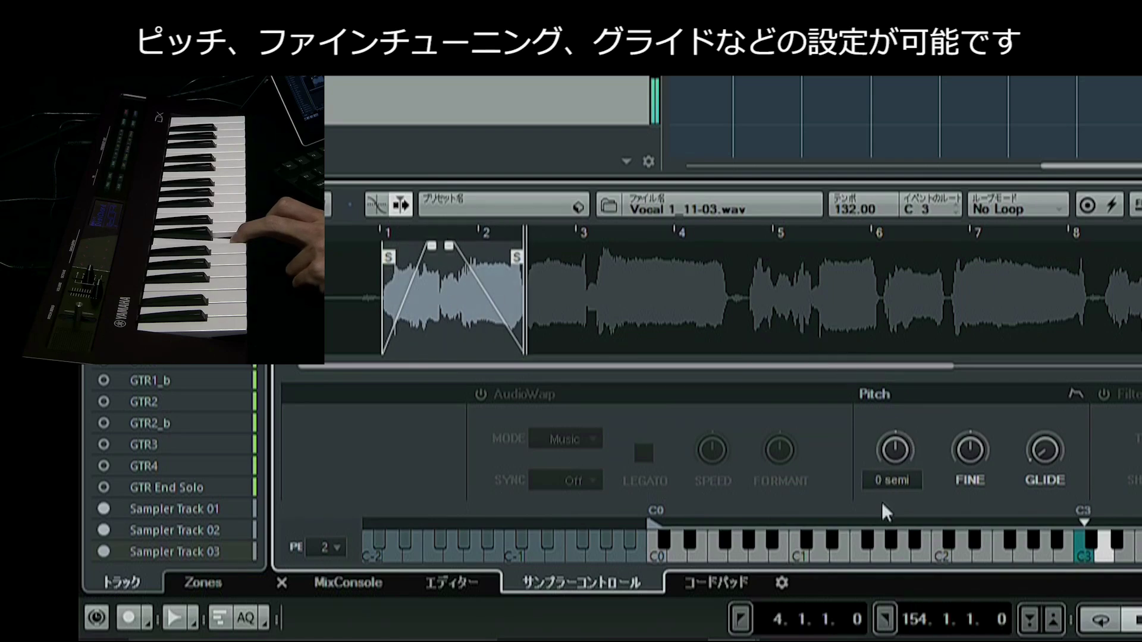
{"action": "left_click_drag", "start_coordinate": [969, 452], "coordinate": [968, 365]}
{"action": "left_click_drag", "start_coordinate": [971, 434], "coordinate": [960, 500]}
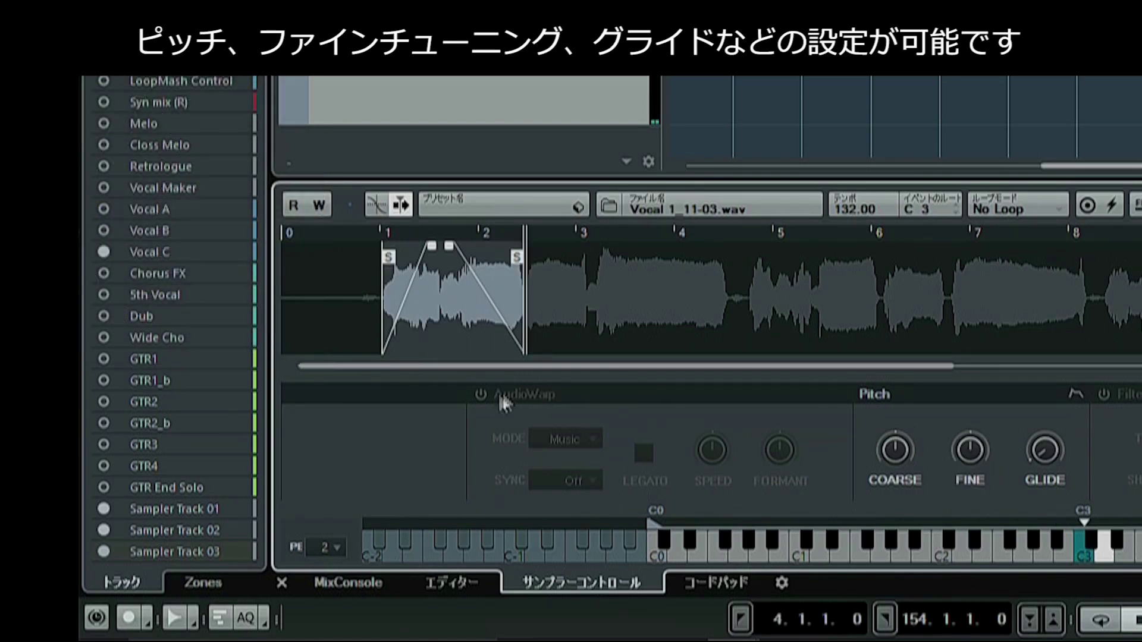
Step: Enable AudioWarp and the filter for the vocal sample
{"action": "left_click", "coordinate": [480, 394]}
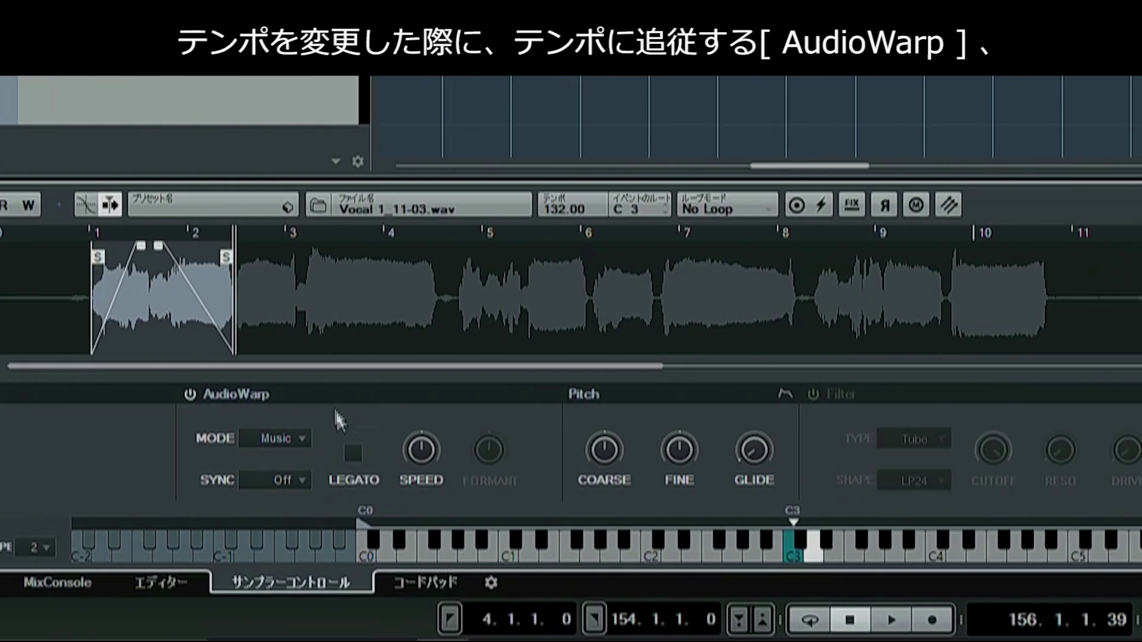
{"action": "left_click", "coordinate": [377, 394]}
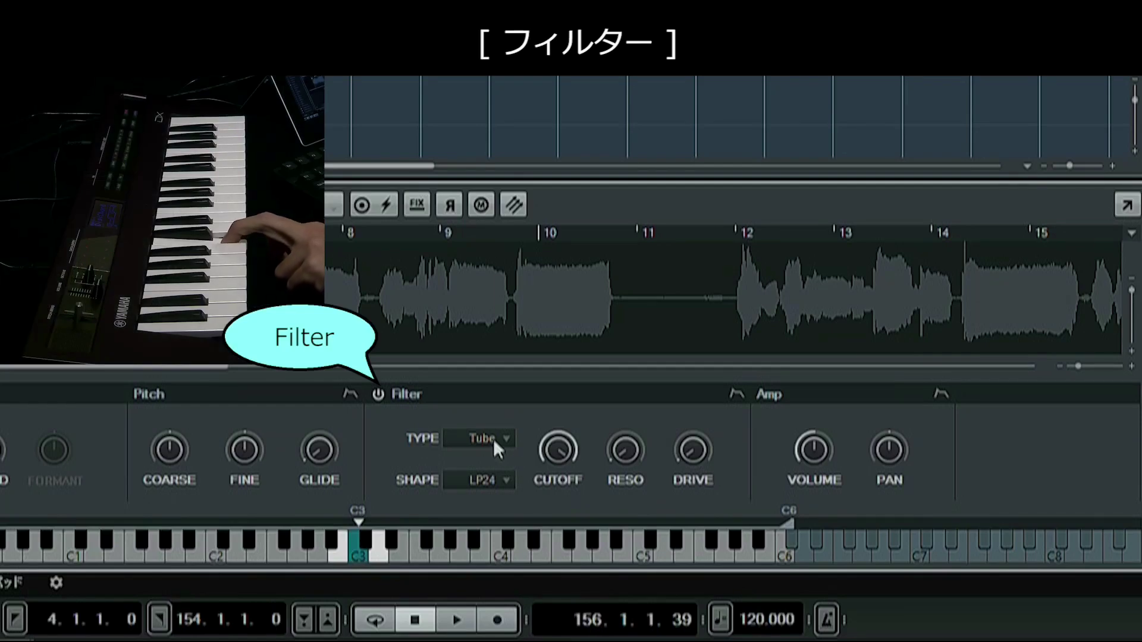
Step: Configure the sample's filter as type Classic with the HP 12 + BR 12 shape and a cutoff of about 418 Hz
{"action": "left_click", "coordinate": [506, 438]}
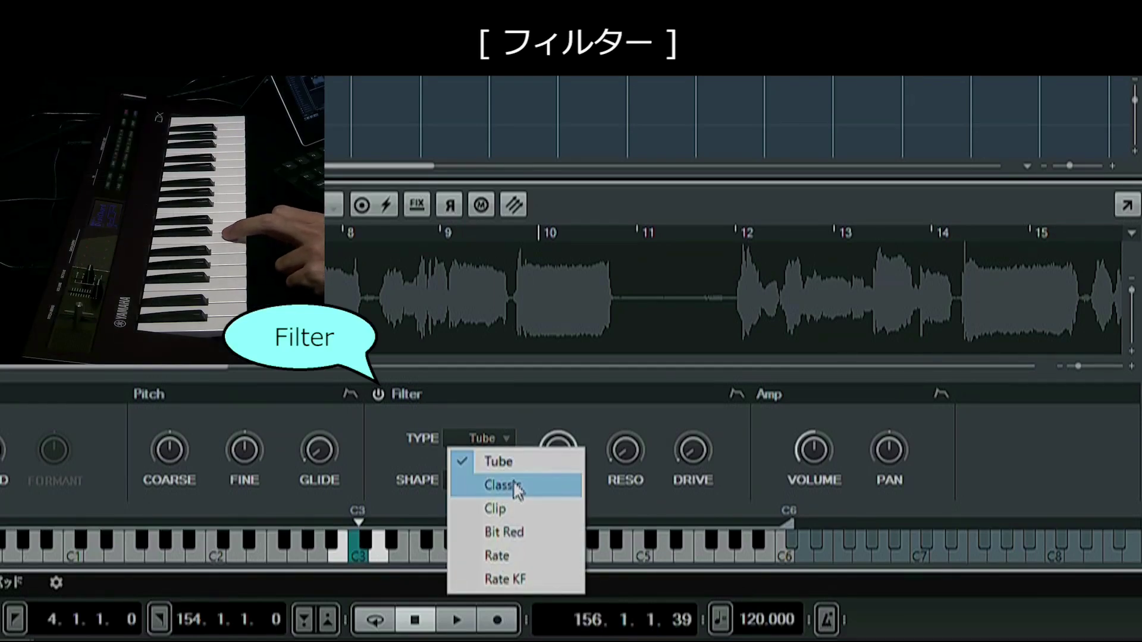
{"action": "left_click", "coordinate": [518, 476]}
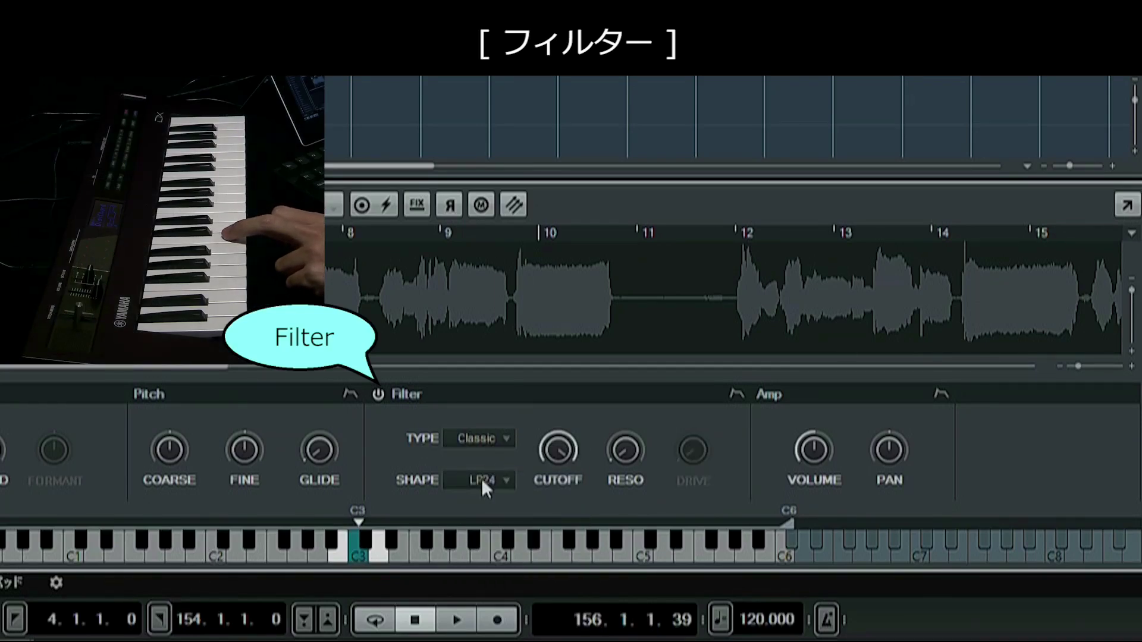
{"action": "left_click", "coordinate": [480, 479]}
{"action": "left_click", "coordinate": [517, 402]}
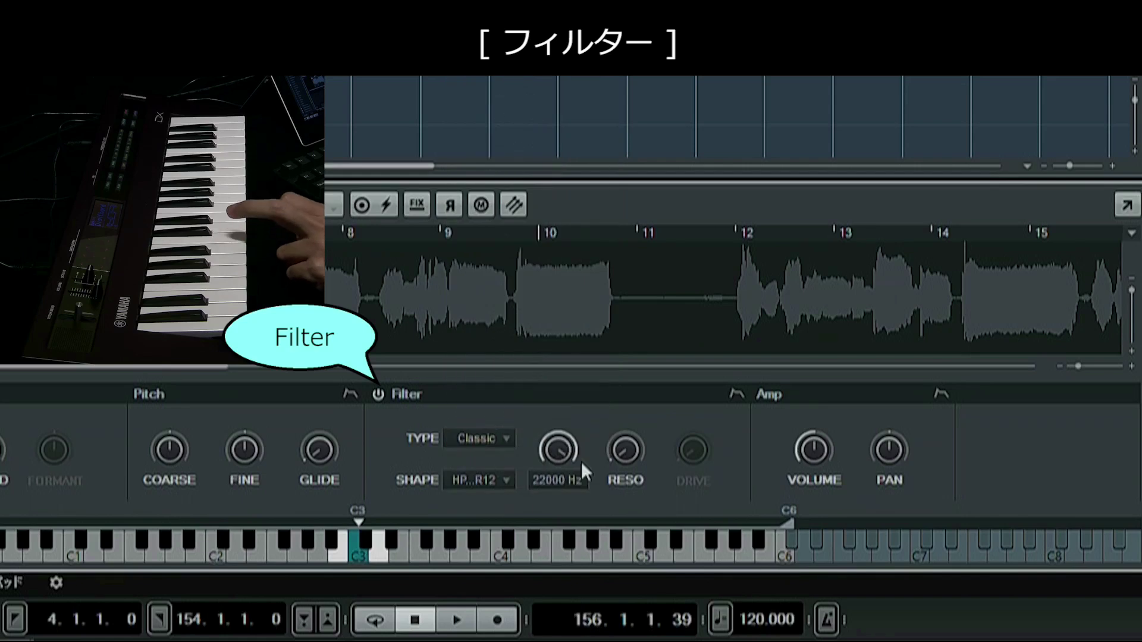
{"action": "left_click_drag", "start_coordinate": [552, 537], "coordinate": [551, 555]}
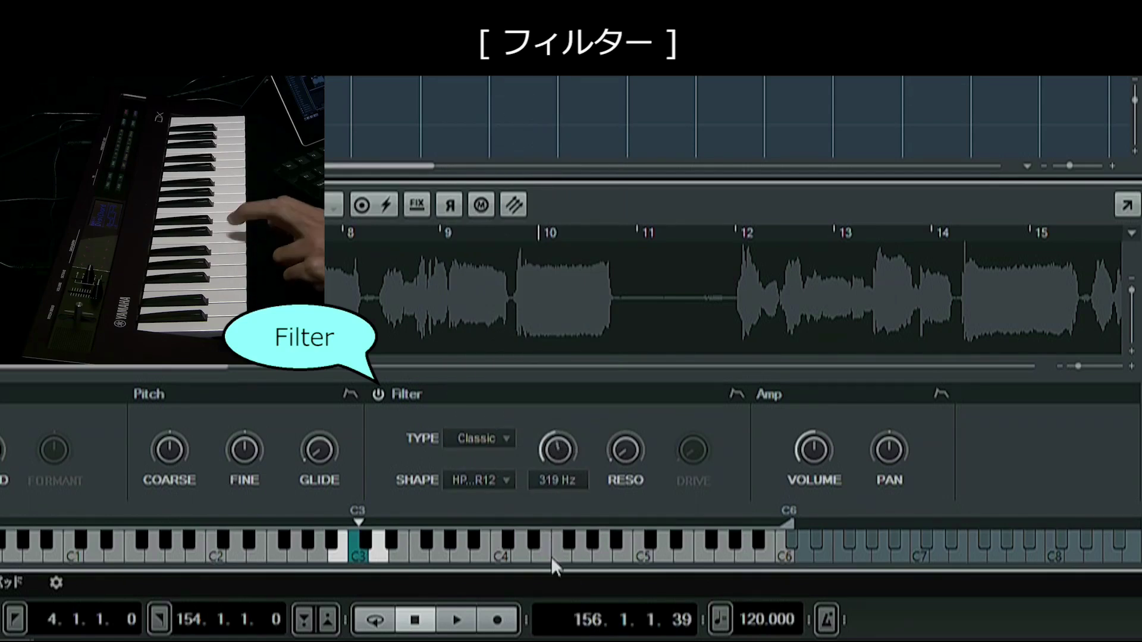
{"action": "mouse_move", "coordinate": [553, 439]}
{"action": "left_mouse_down"}
{"action": "mouse_move", "coordinate": [545, 483]}
{"action": "mouse_move", "coordinate": [548, 387]}
{"action": "mouse_move", "coordinate": [542, 425]}
{"action": "left_mouse_up"}
Step: Try changing the amp volume of the vocal sample
{"action": "mouse_move", "coordinate": [822, 443]}
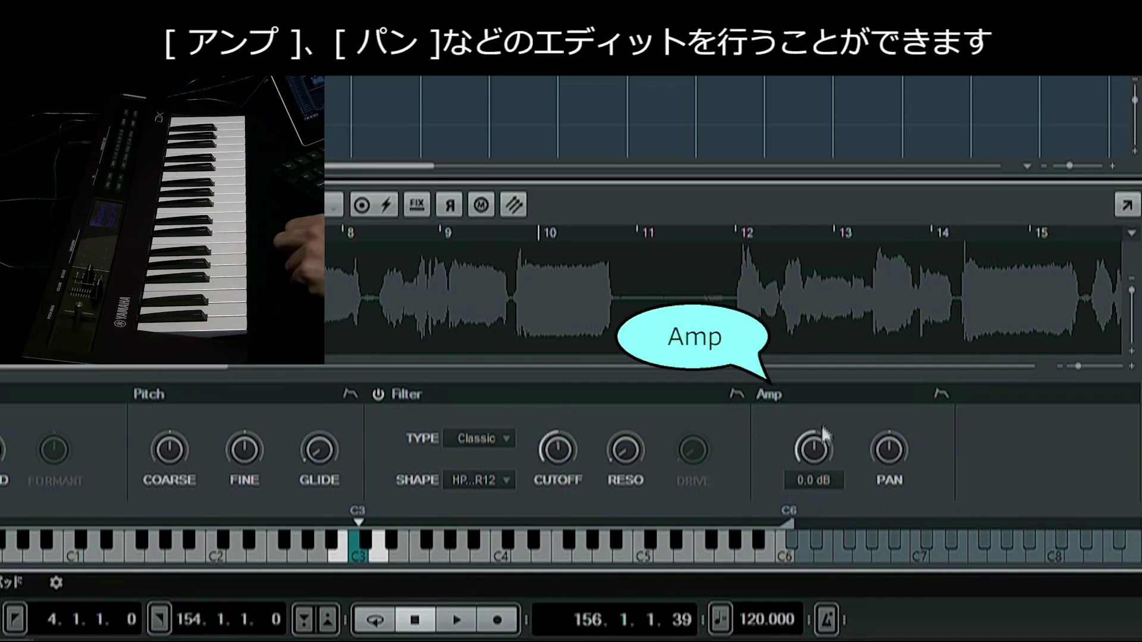
{"action": "left_click_drag", "start_coordinate": [820, 451], "coordinate": [810, 476]}
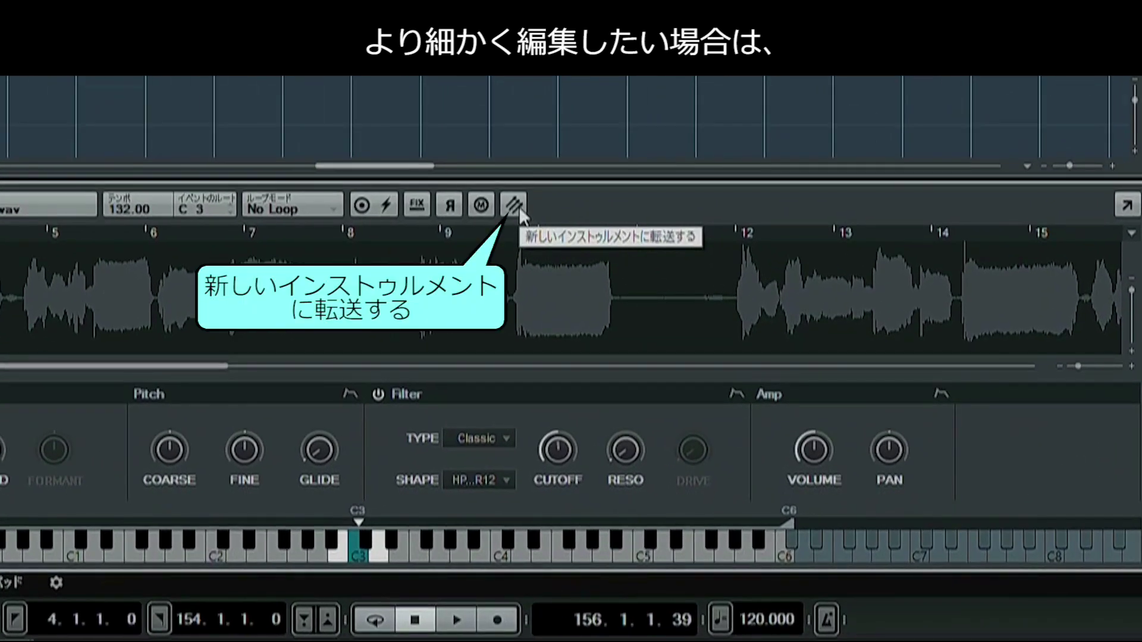
Step: Transfer the vocal sample to Groove Agent SE, and open that instrument to audition the sample on pad C3
{"action": "left_click", "coordinate": [528, 220]}
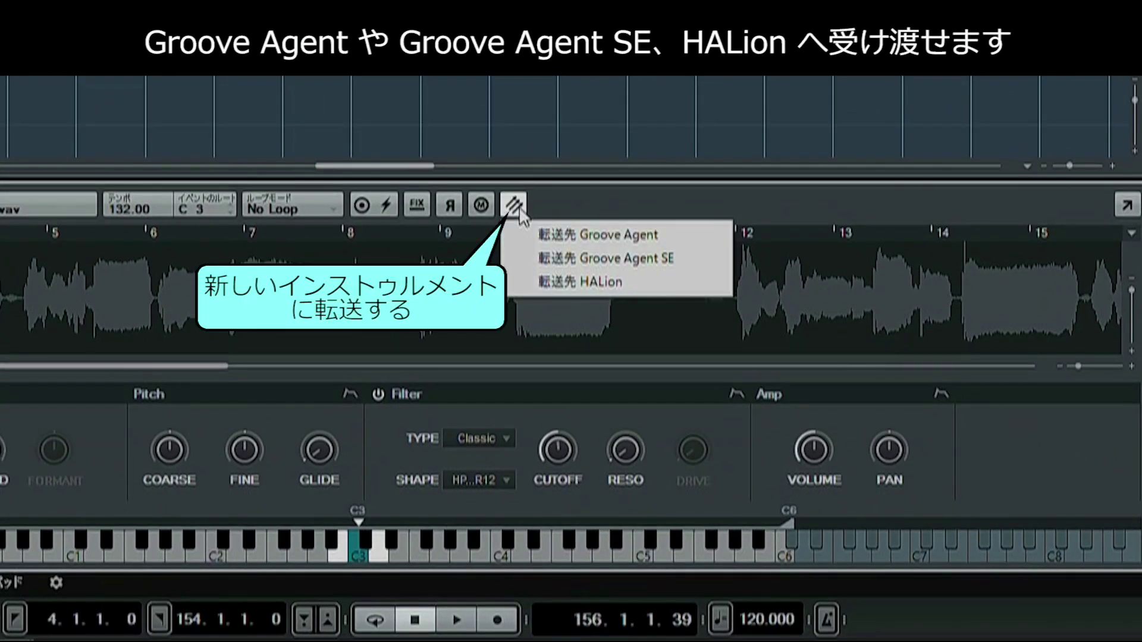
{"action": "left_click", "coordinate": [704, 252]}
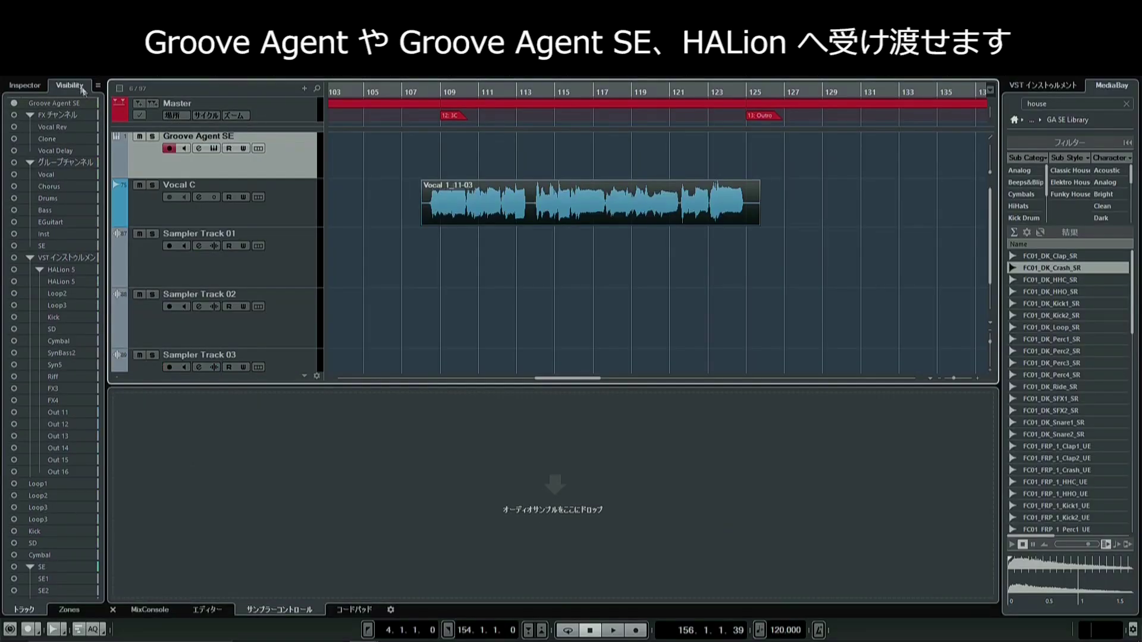
{"action": "left_click", "coordinate": [29, 87]}
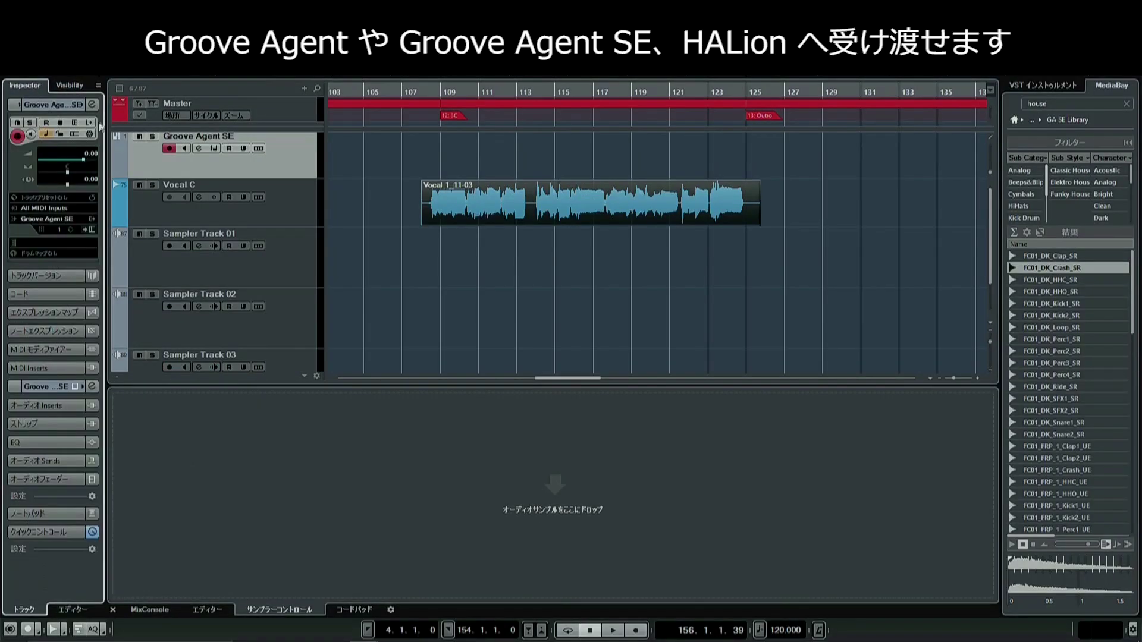
{"action": "left_click", "coordinate": [92, 230]}
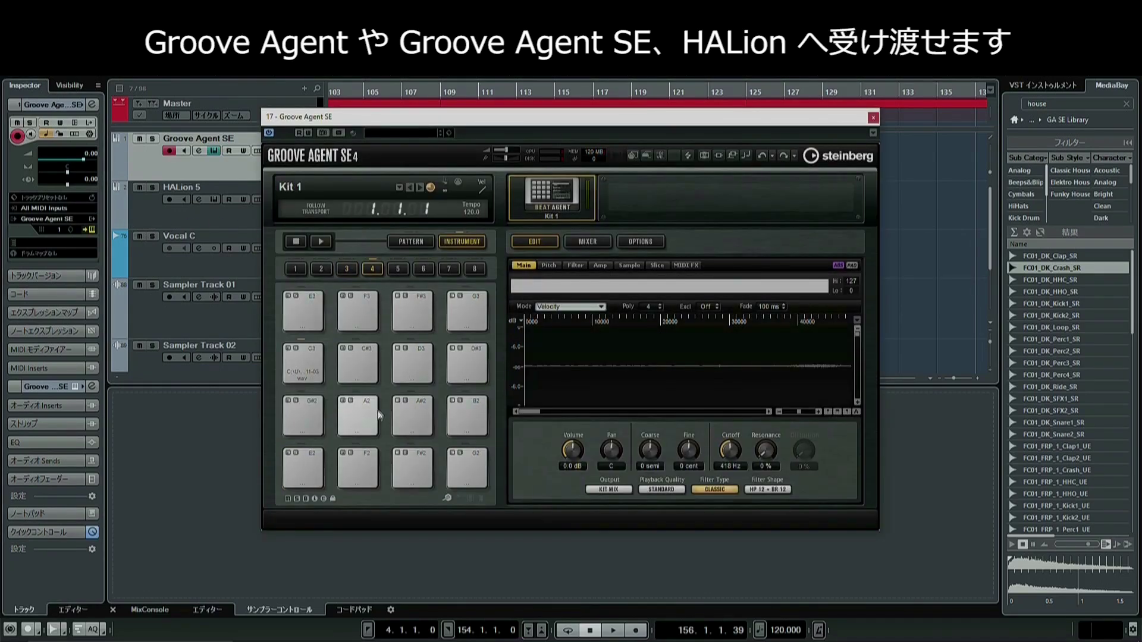
{"action": "left_click", "coordinate": [304, 367]}
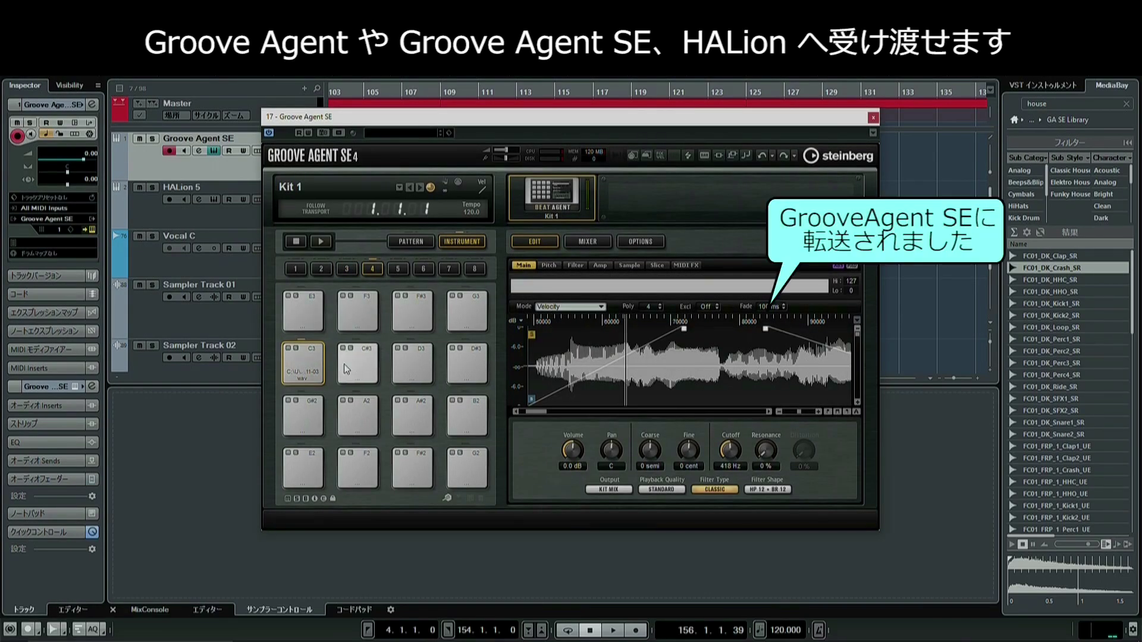
{"action": "left_click", "coordinate": [311, 375]}
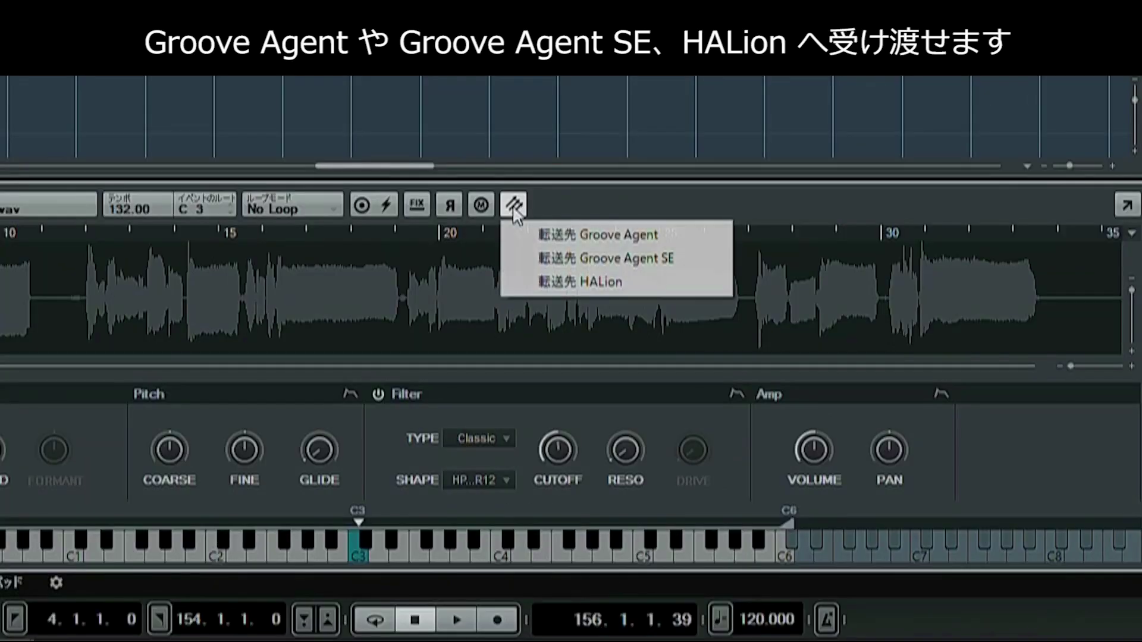
Step: Transfer the vocal sample to HALion, and inspect it there by playing C3 and opening the sample editor
{"action": "left_click", "coordinate": [591, 280]}
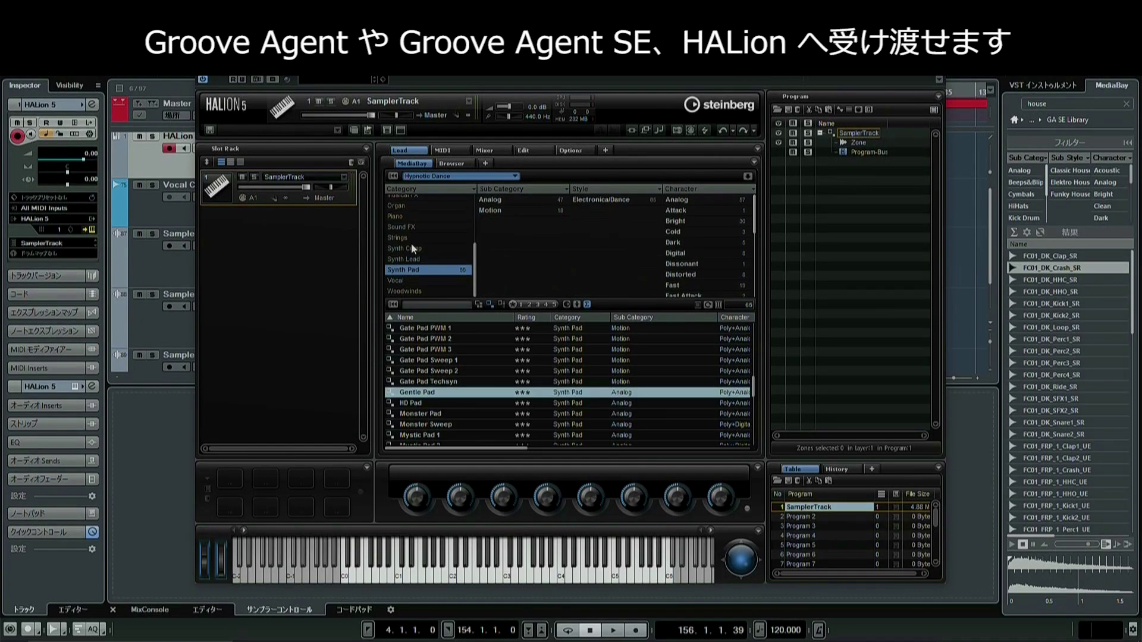
{"action": "left_click", "coordinate": [507, 577]}
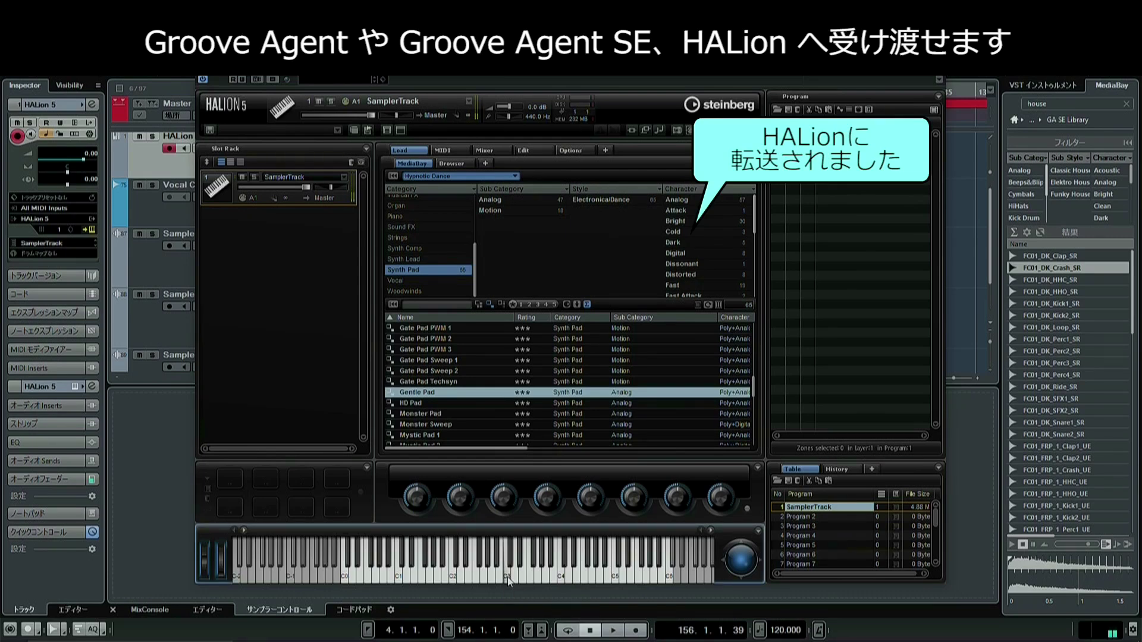
{"action": "left_click", "coordinate": [533, 151]}
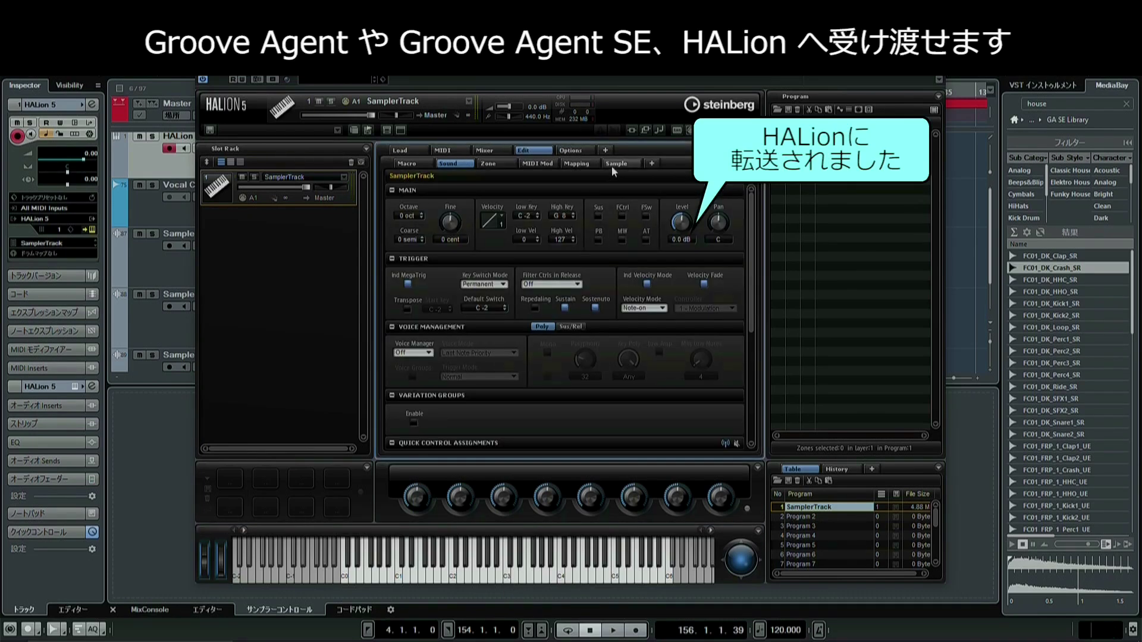
{"action": "left_click", "coordinate": [615, 163]}
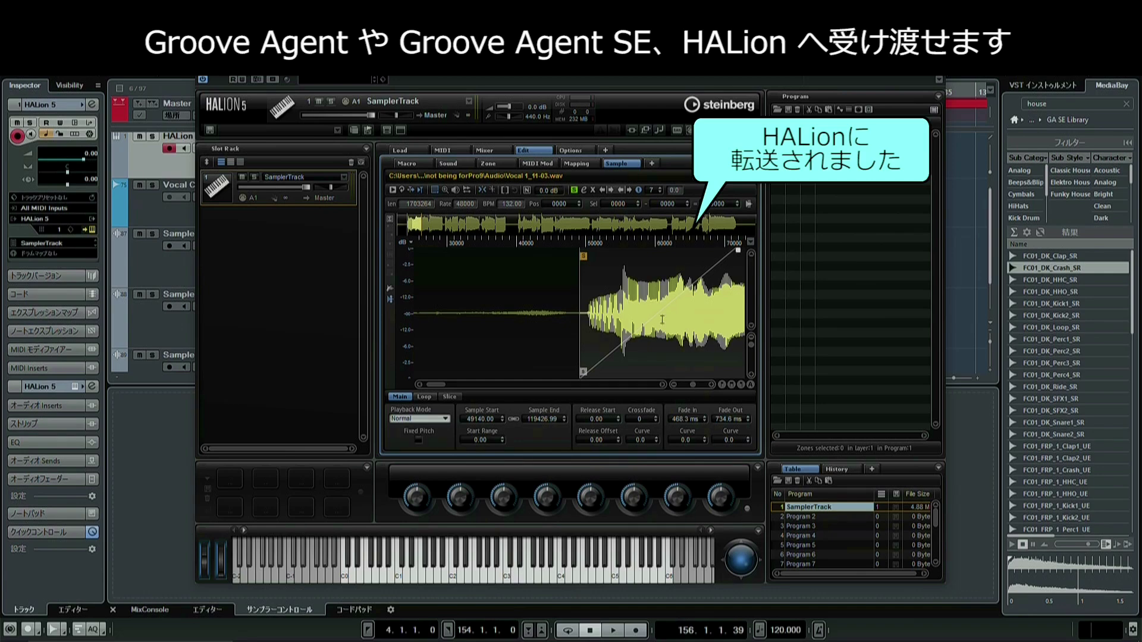